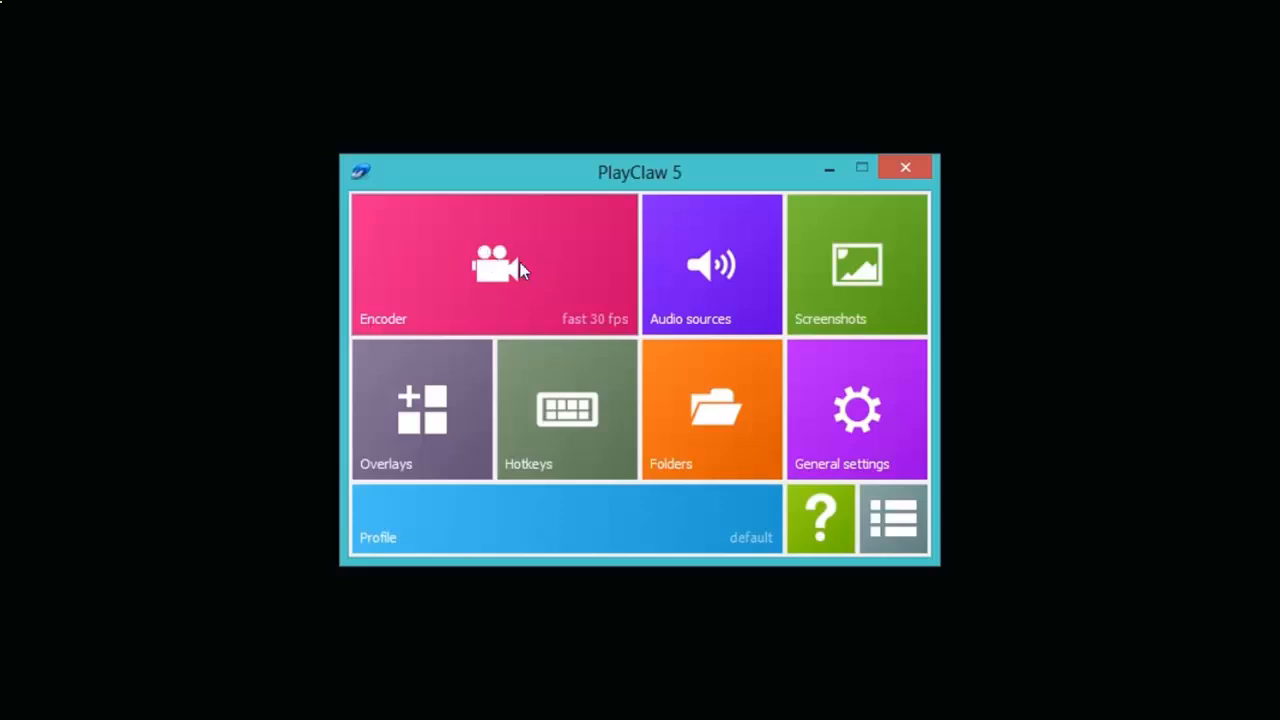
Open the Encoder settings and set the video compression to MJPEG.
left_click(519, 268)
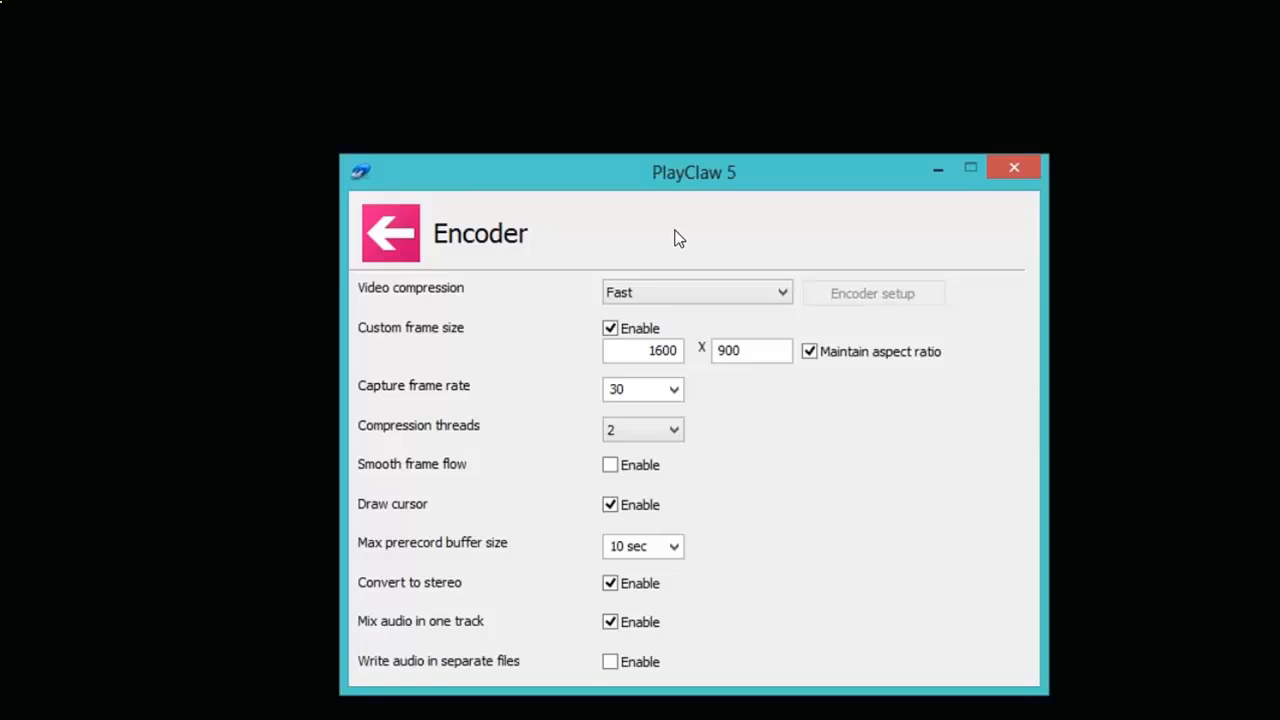
left_click(706, 296)
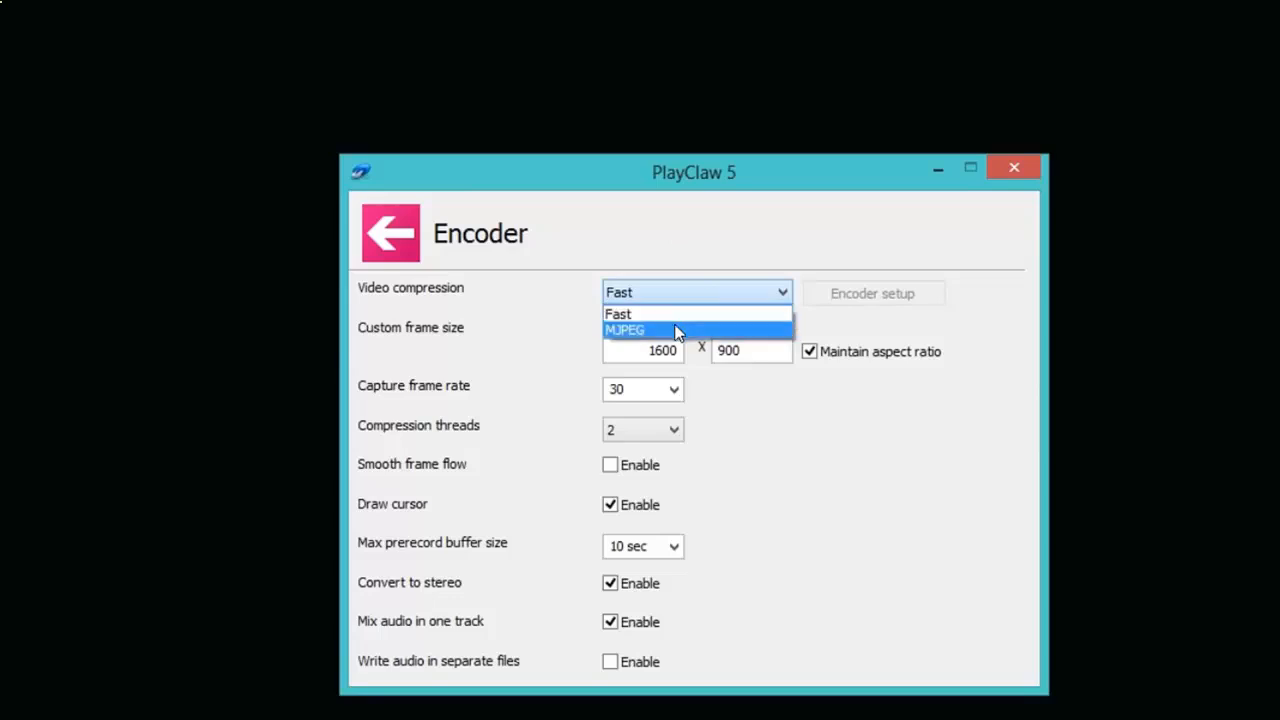
left_click(679, 329)
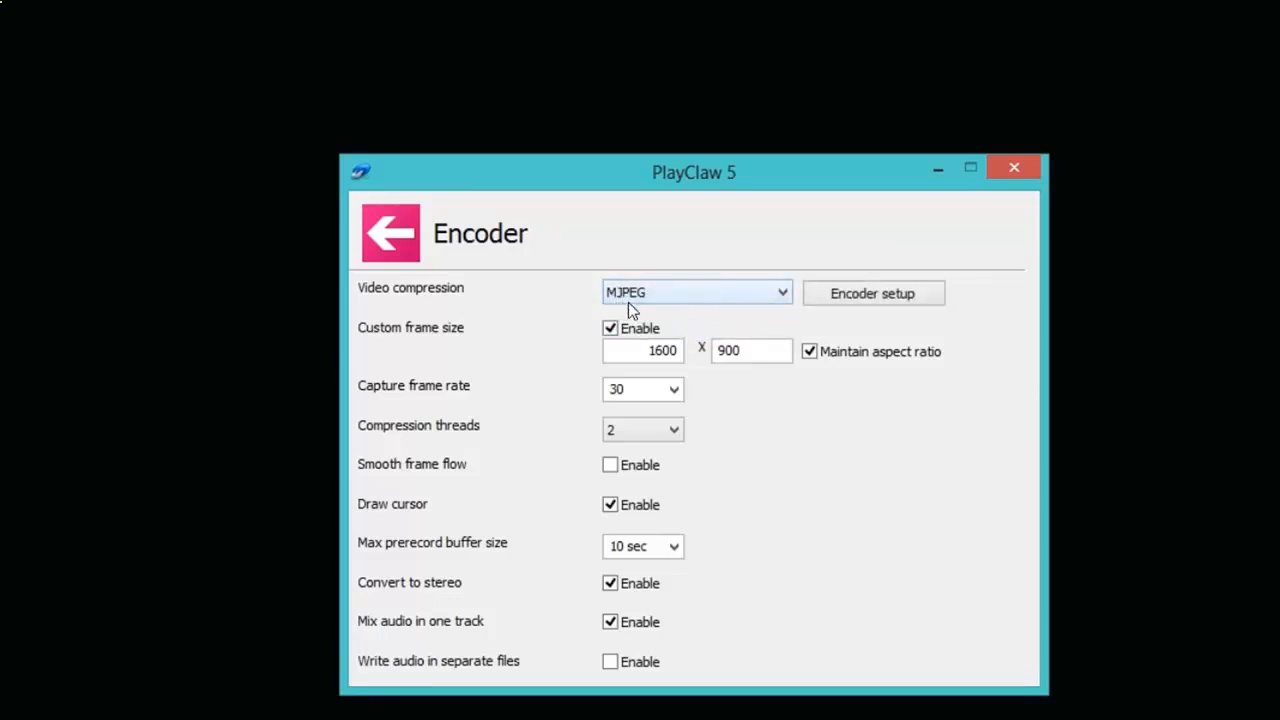
left_click(662, 299)
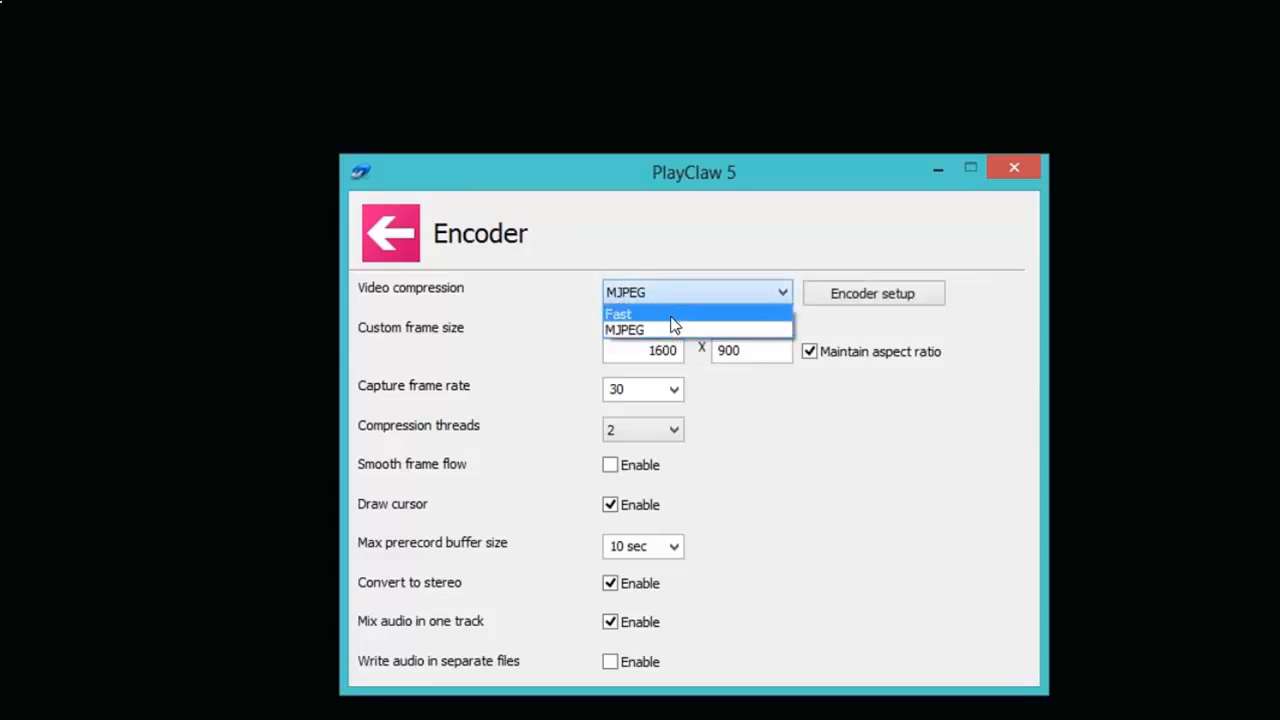
left_click(678, 330)
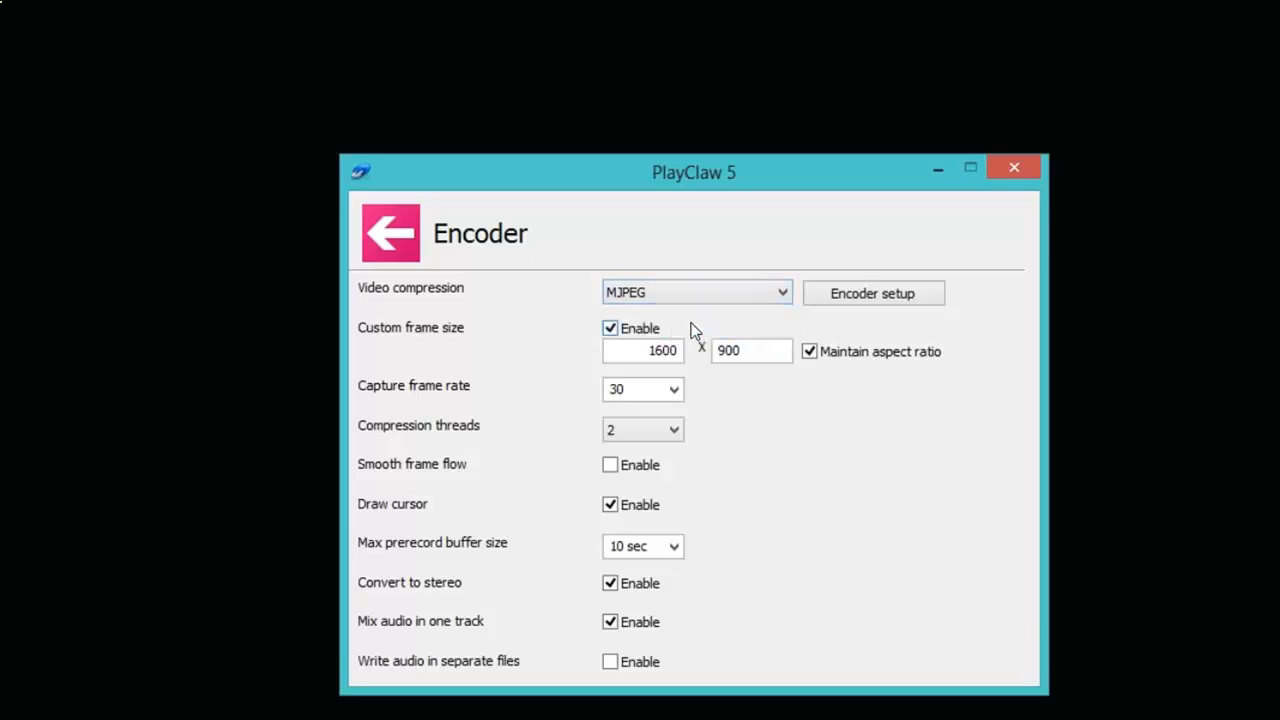
Examine the MJPEG encoder's quality choices and compression options, closing its setup without changes.
left_click(876, 300)
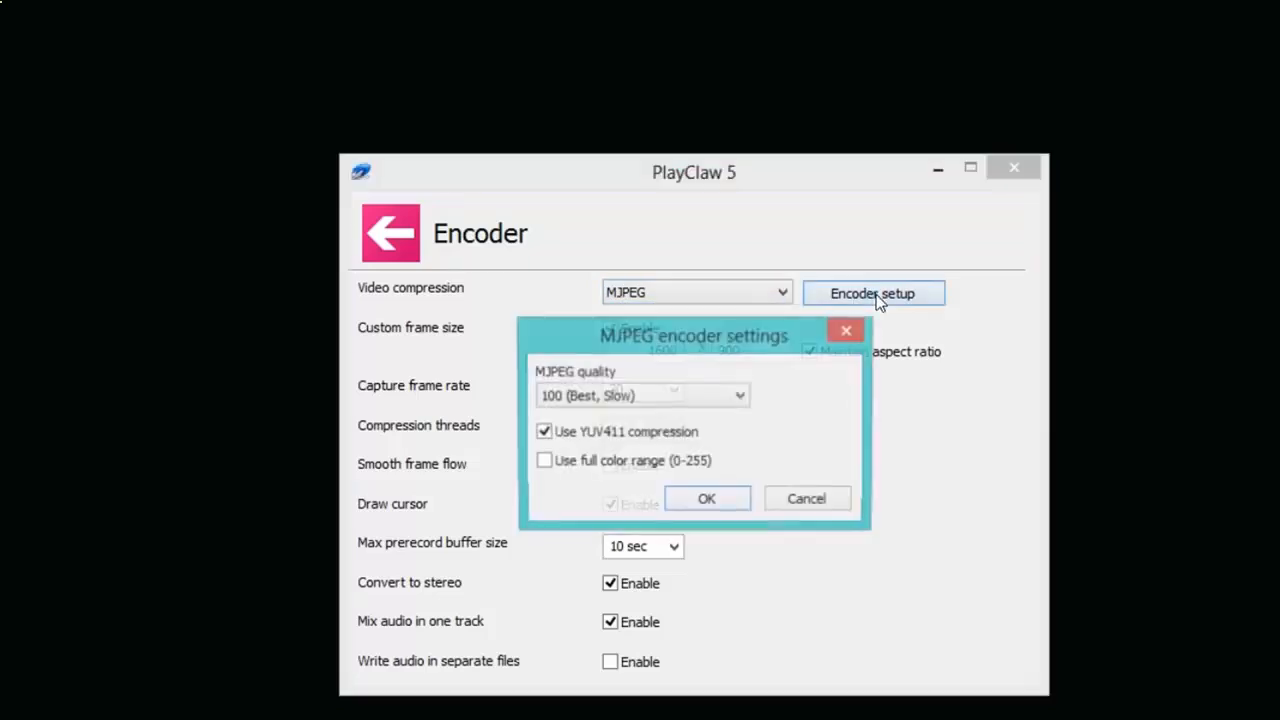
left_click(700, 400)
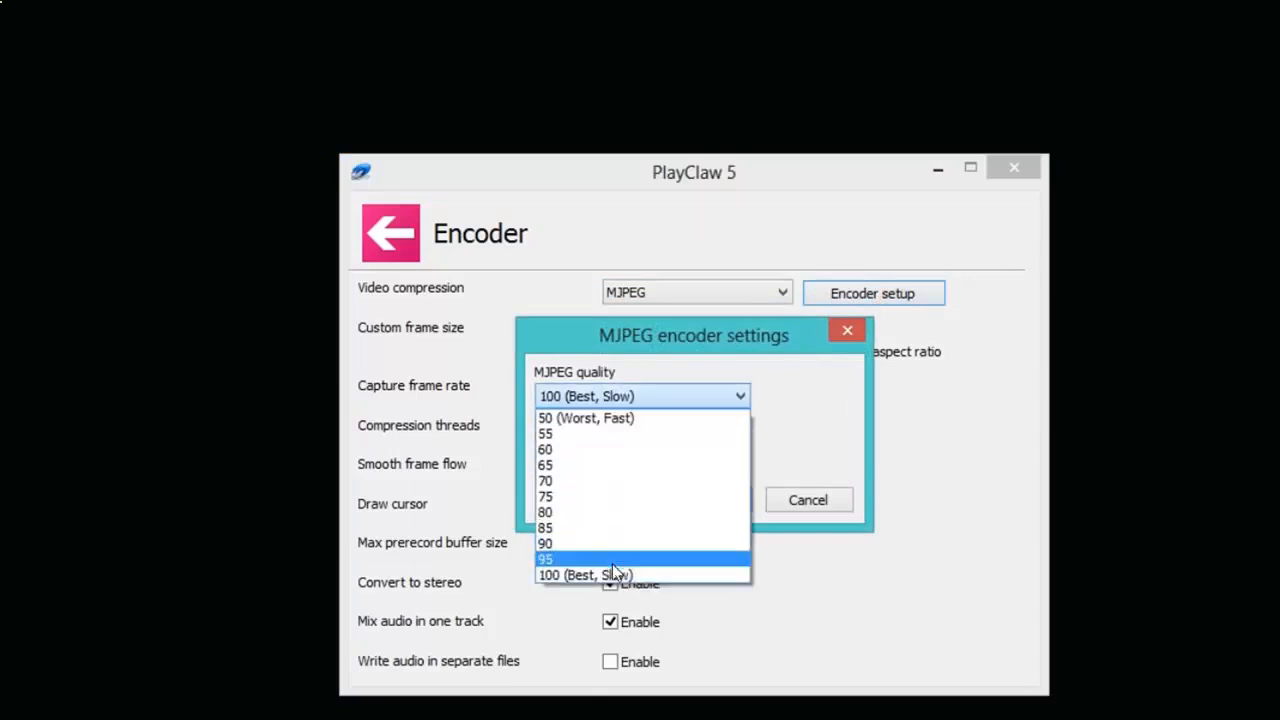
left_click(805, 440)
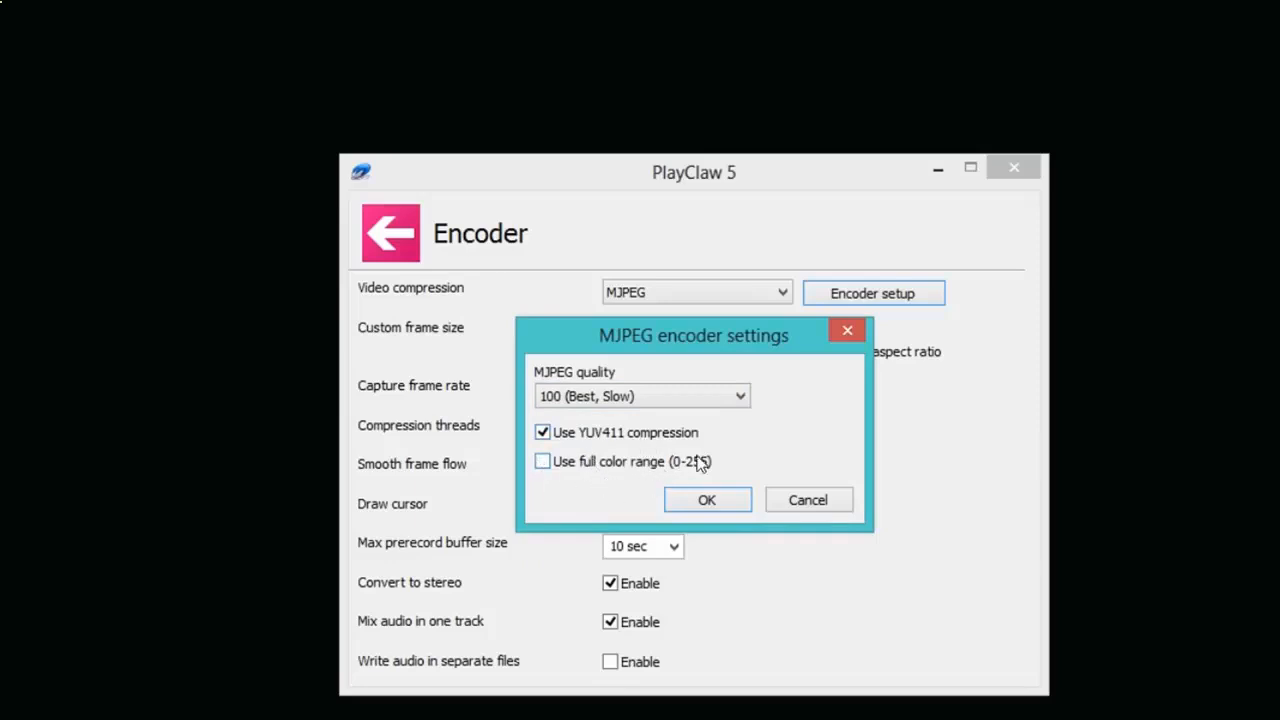
left_click(814, 502)
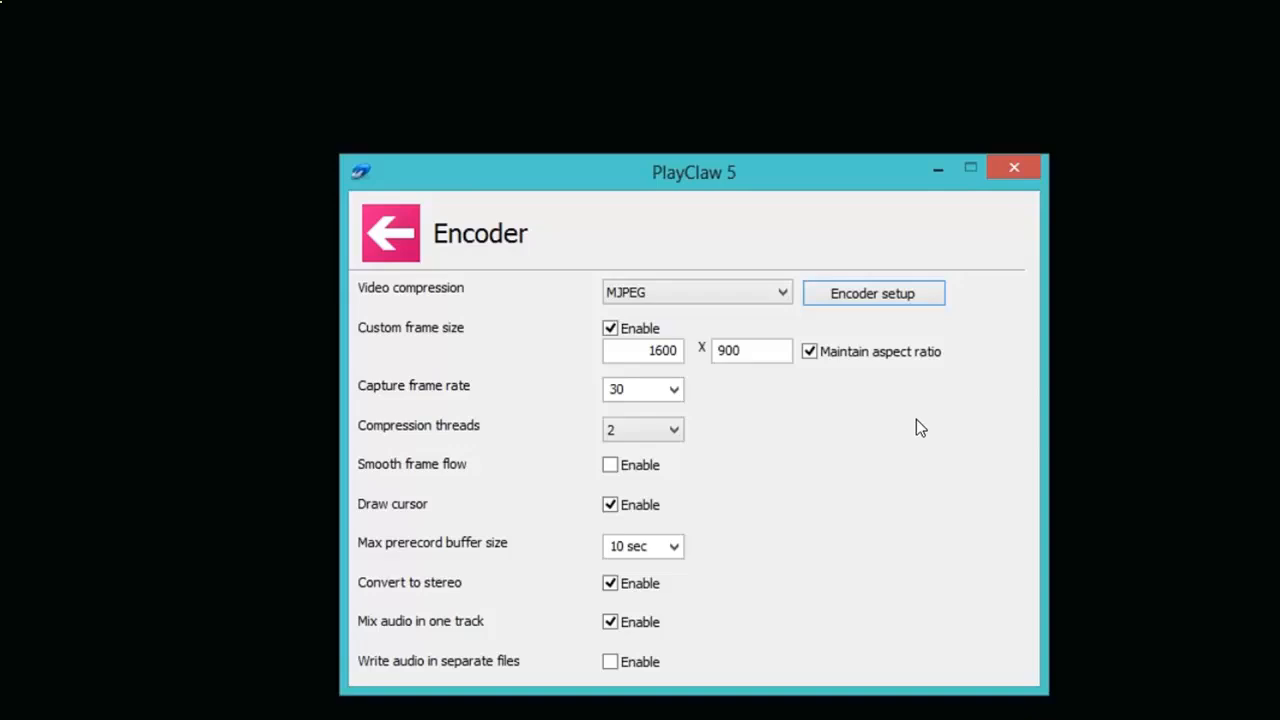
Set the encoder's video compression to Fast.
left_click(761, 290)
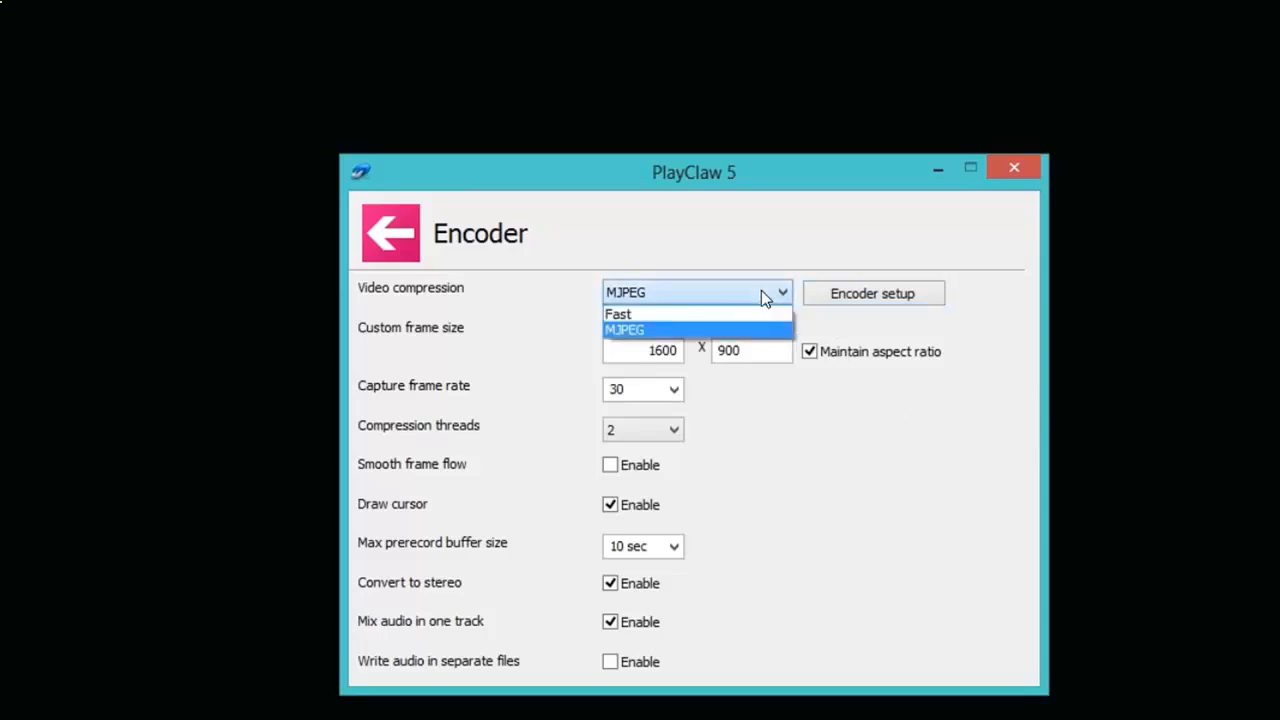
left_click(648, 316)
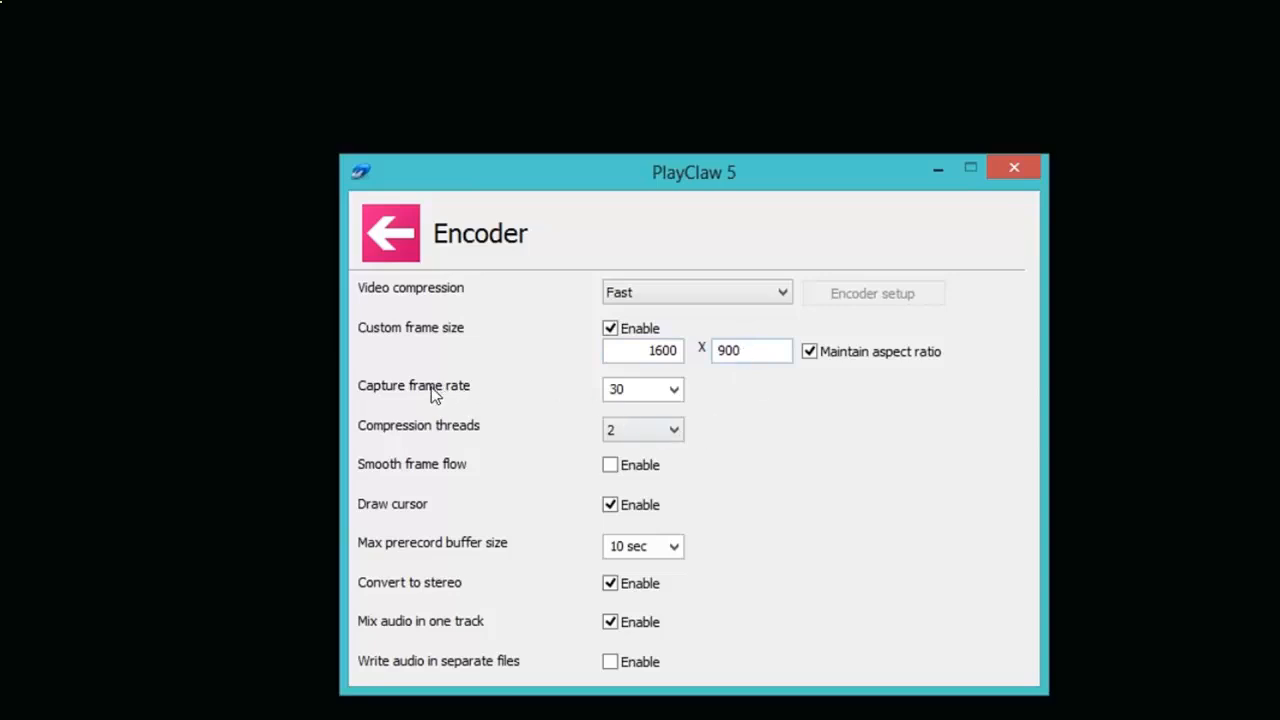
Examine the available capture frame rates without changing the selection, and return to the main screen.
left_click(674, 390)
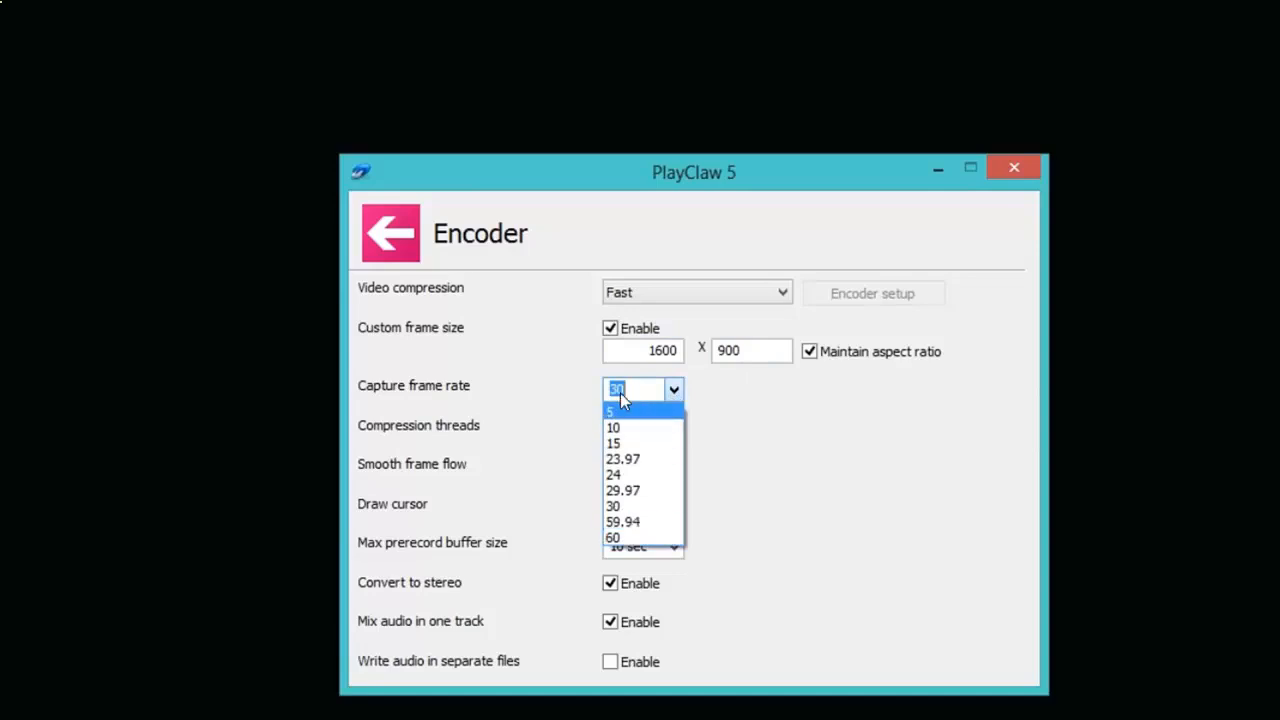
left_click(675, 390)
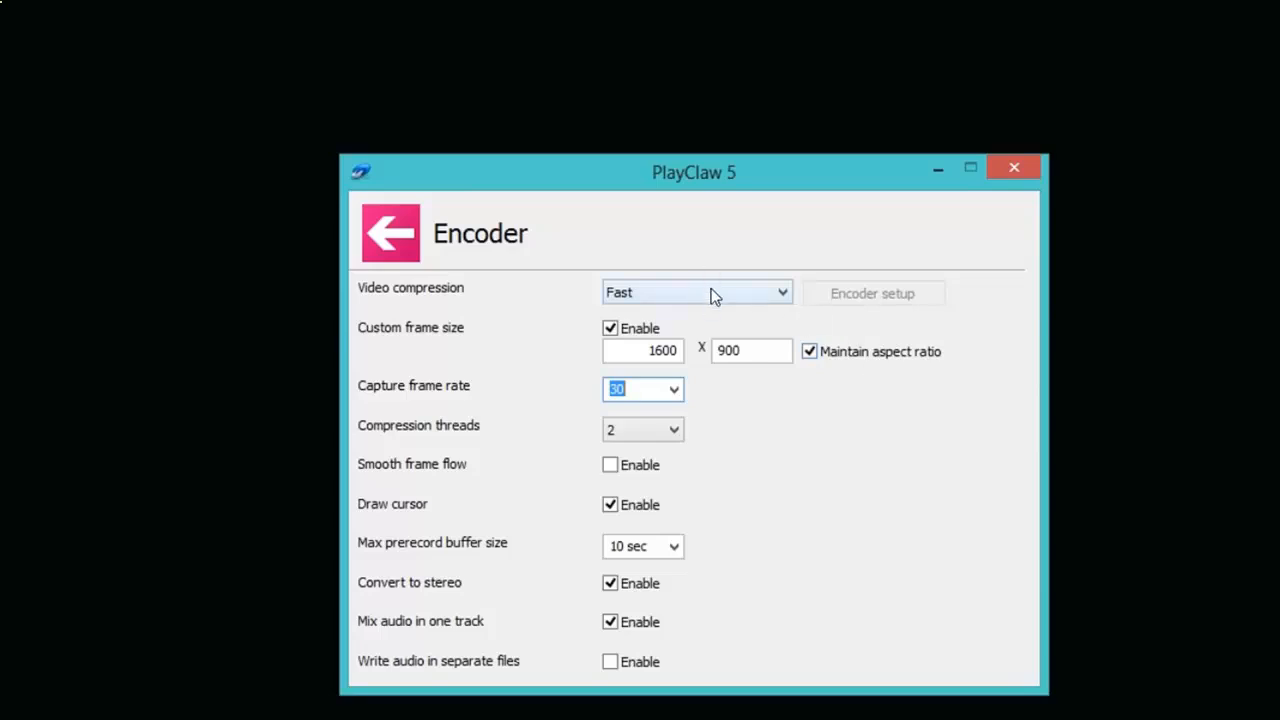
left_click(390, 232)
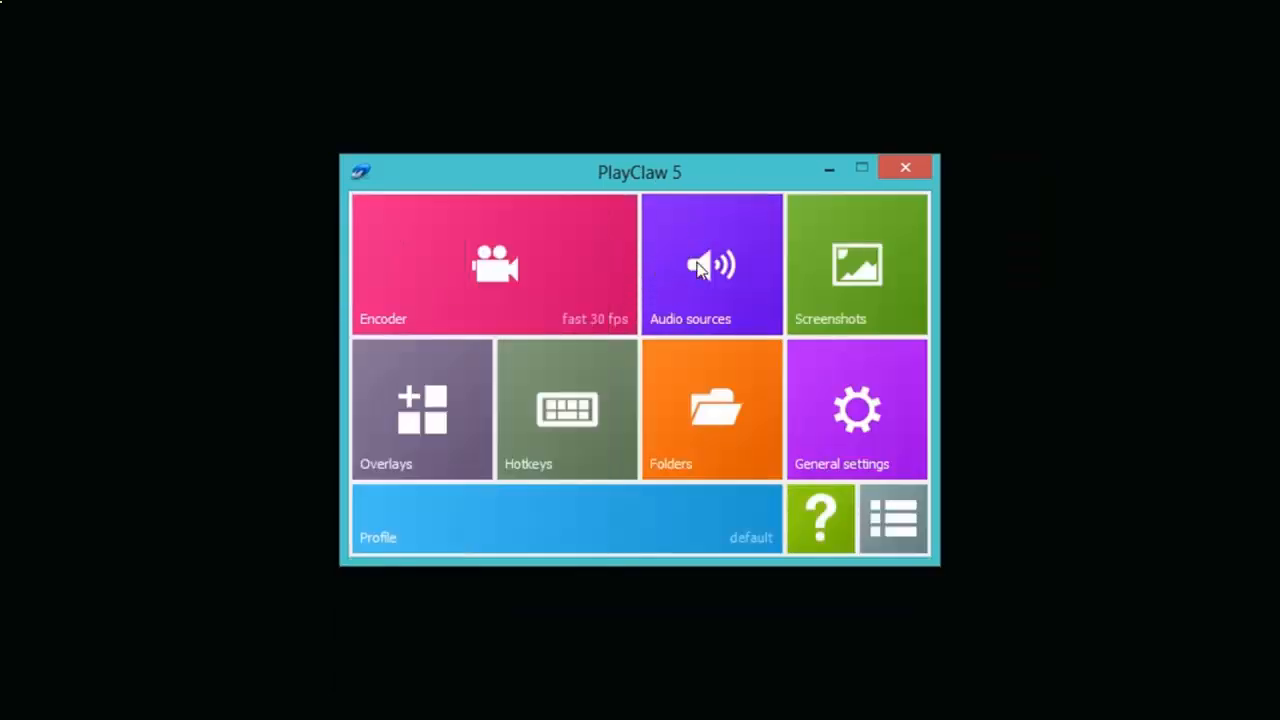
Review the default audio sources and their volume controls, and return to the main screen.
left_click(700, 266)
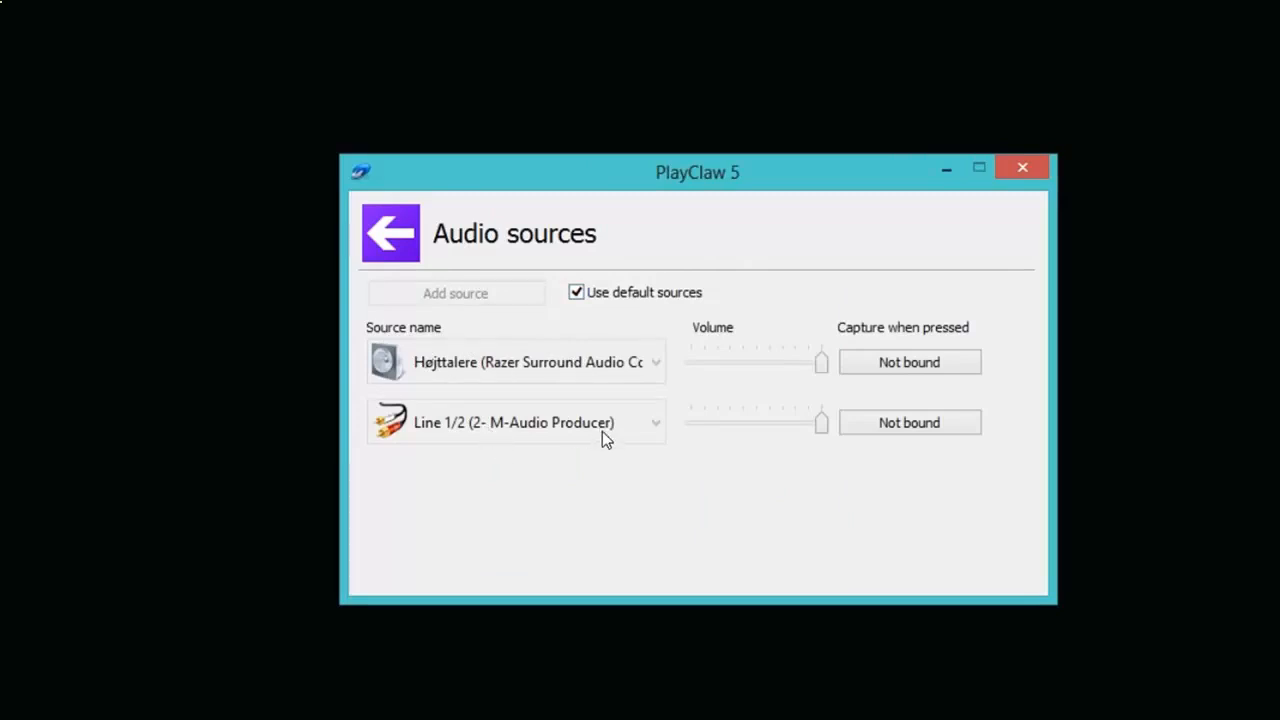
left_click_drag(824, 428, 630, 417)
left_click(410, 248)
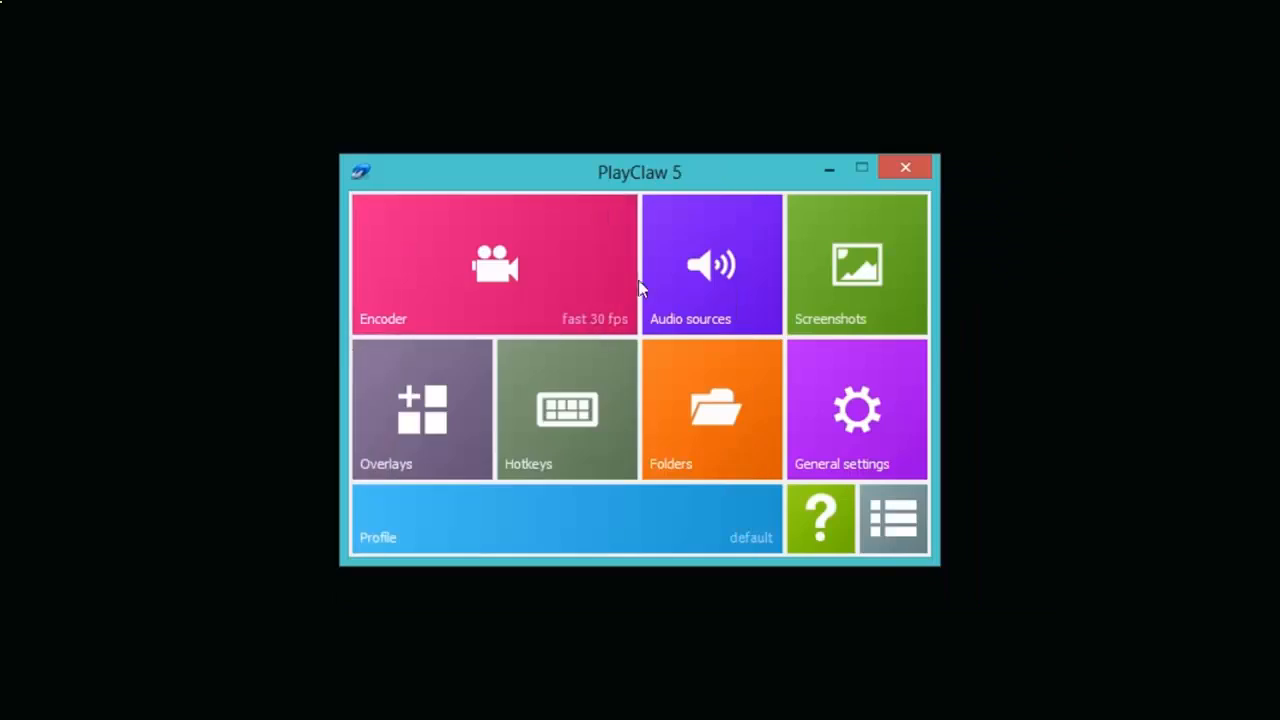
Review the screenshot format, indication and auto-screenshot interval settings, and return to the main screen.
left_click(864, 264)
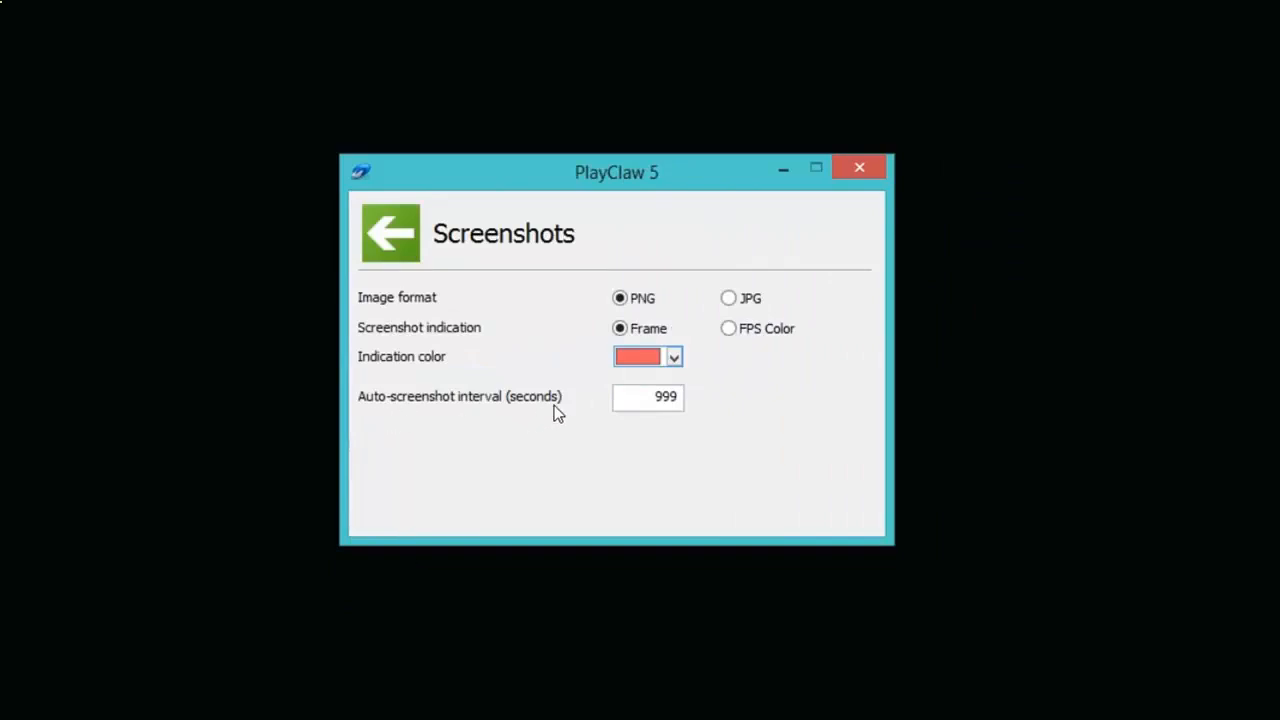
double_click(650, 400)
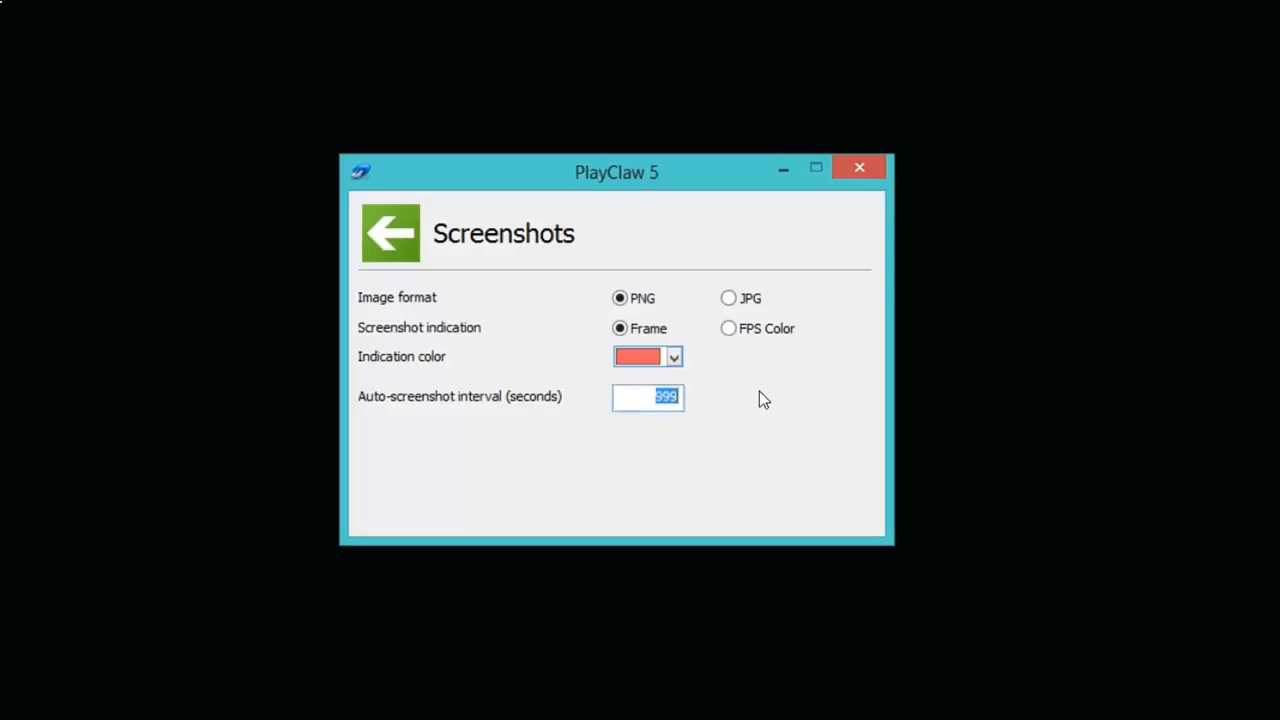
left_click(395, 244)
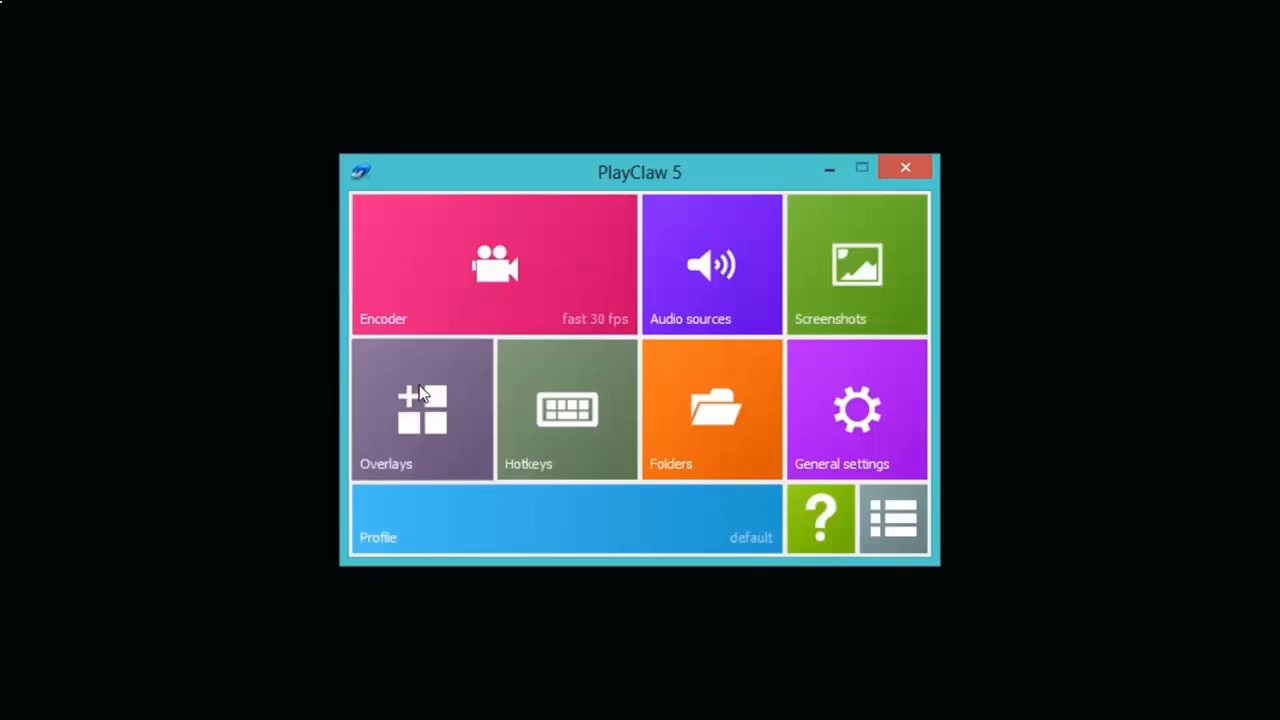
Open the Overlays settings and examine the FPS overlay's display options and recording colors.
left_click(445, 390)
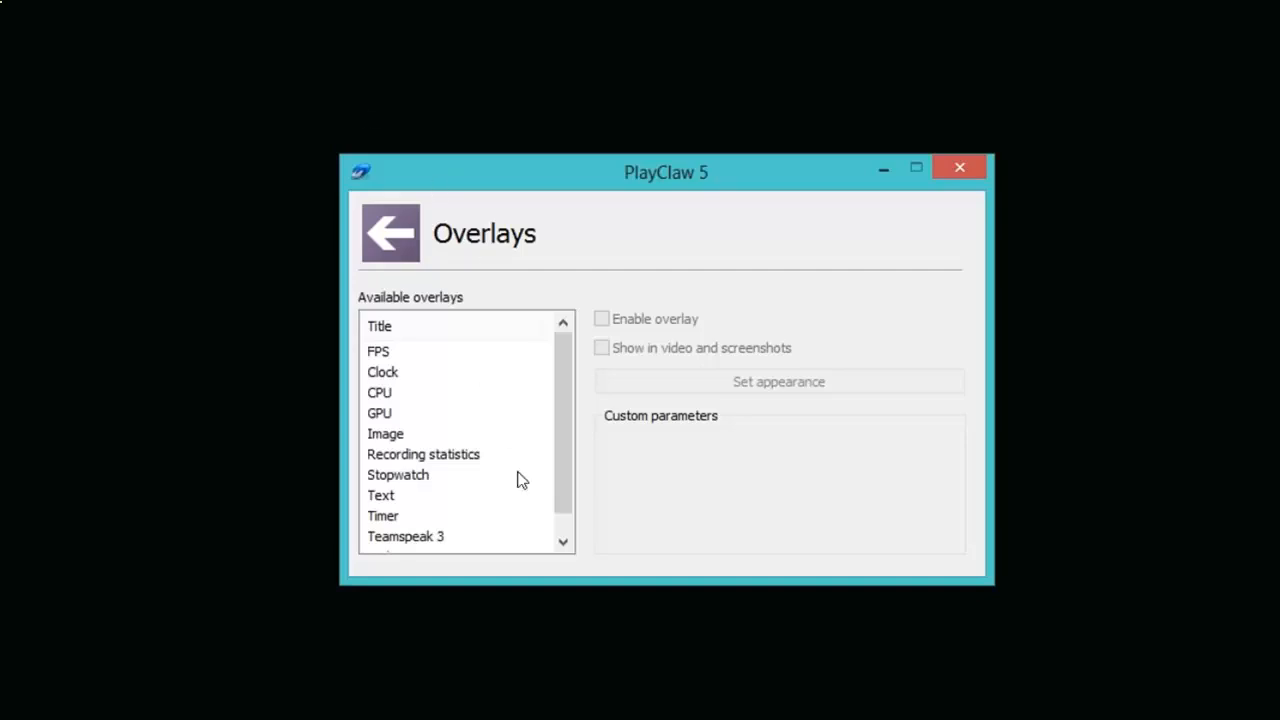
left_click(392, 355)
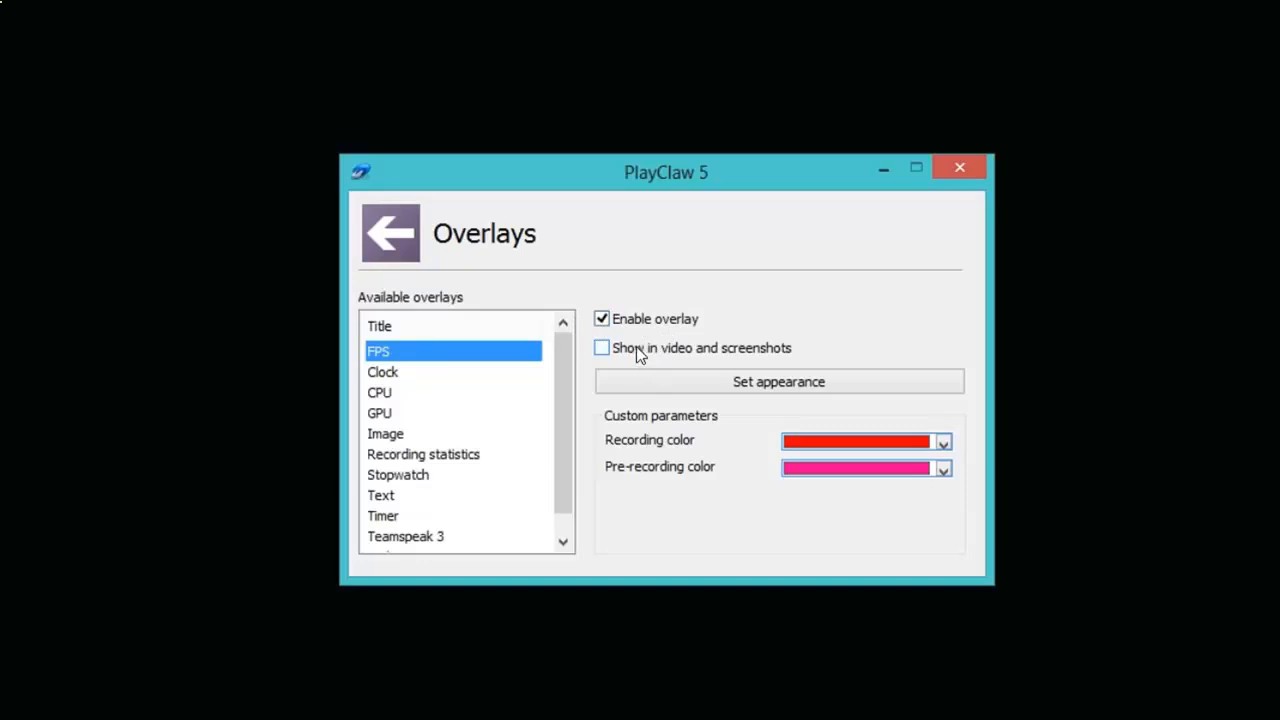
left_click(602, 350)
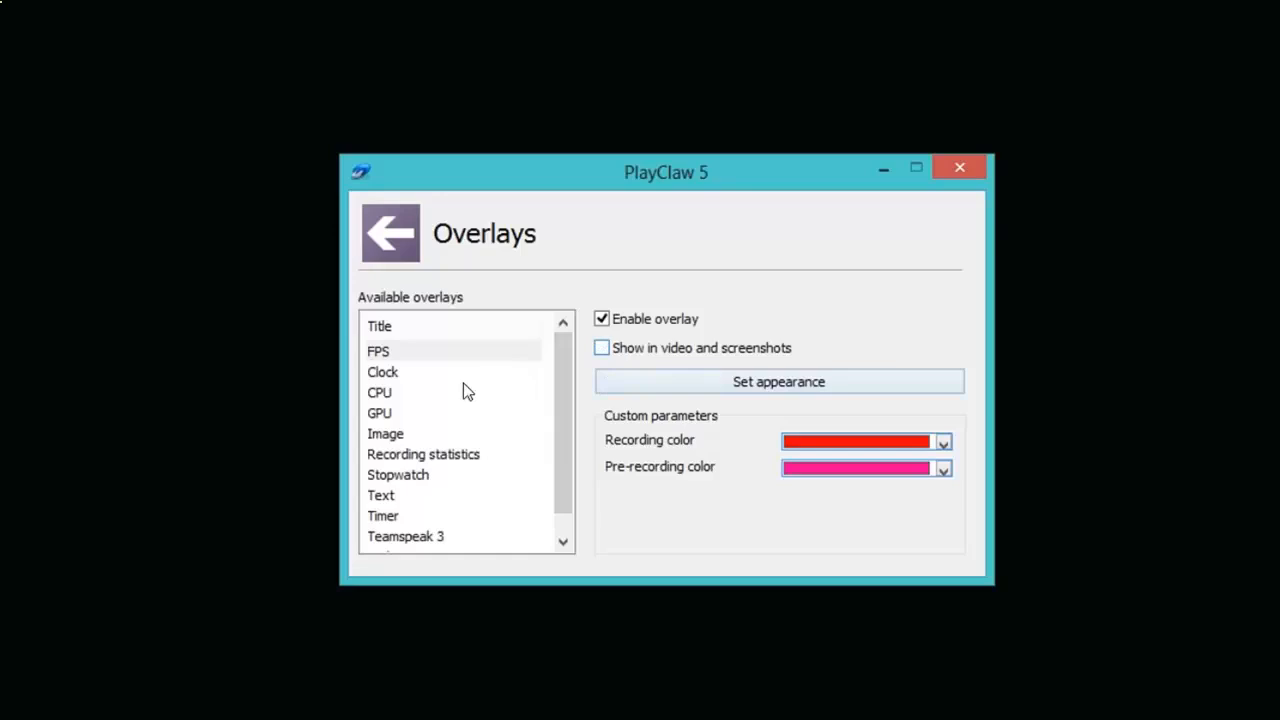
Examine the options of the remaining overlays from Clock through Webcam, and return to the main screen.
left_click(389, 373)
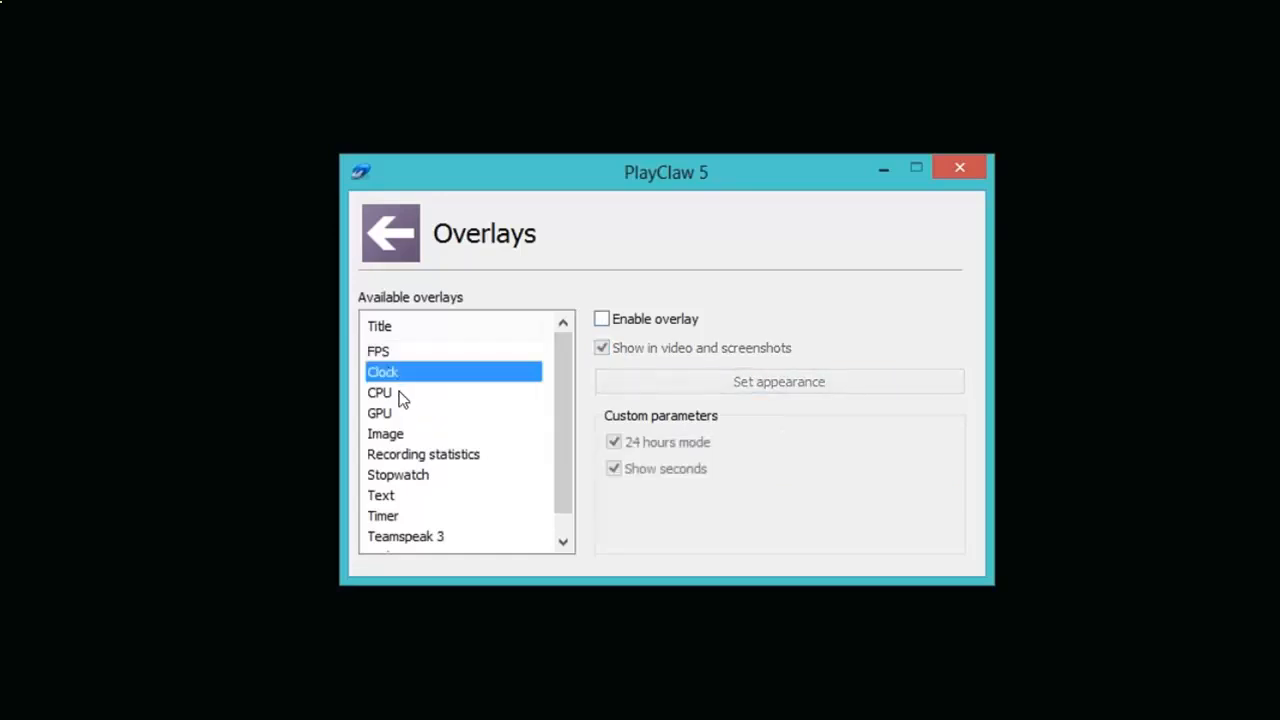
left_click(396, 395)
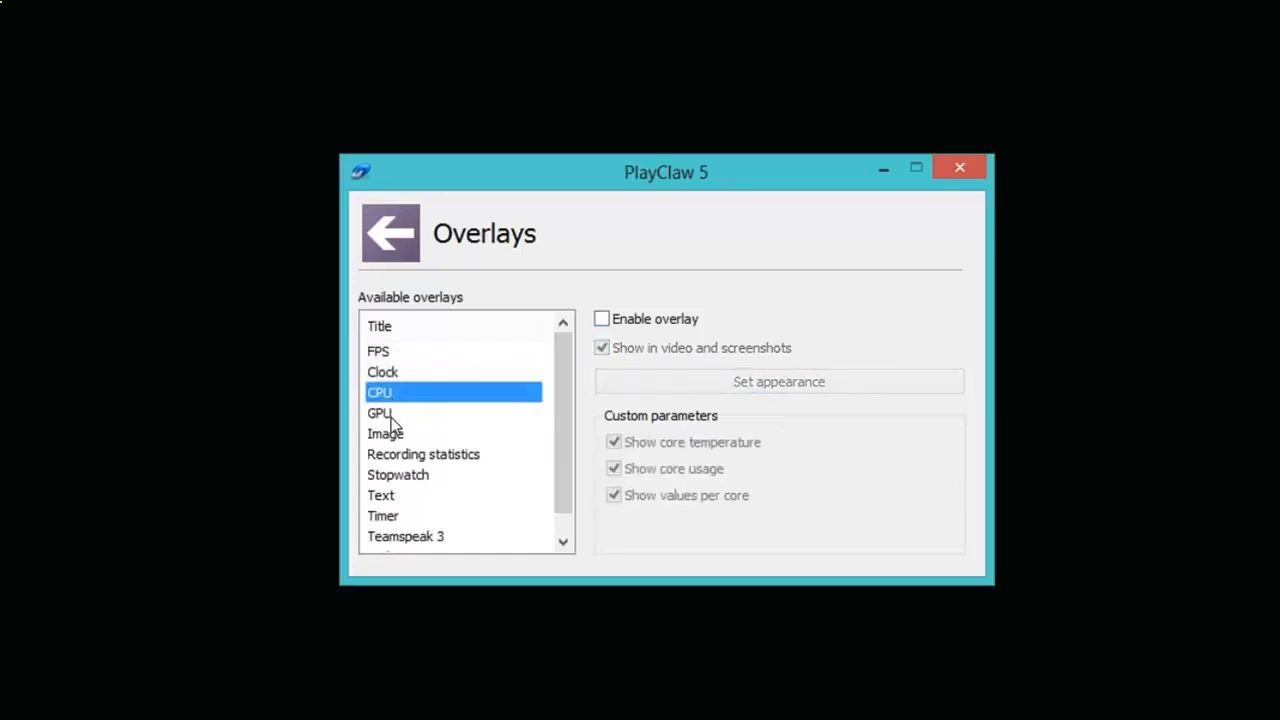
left_click(391, 415)
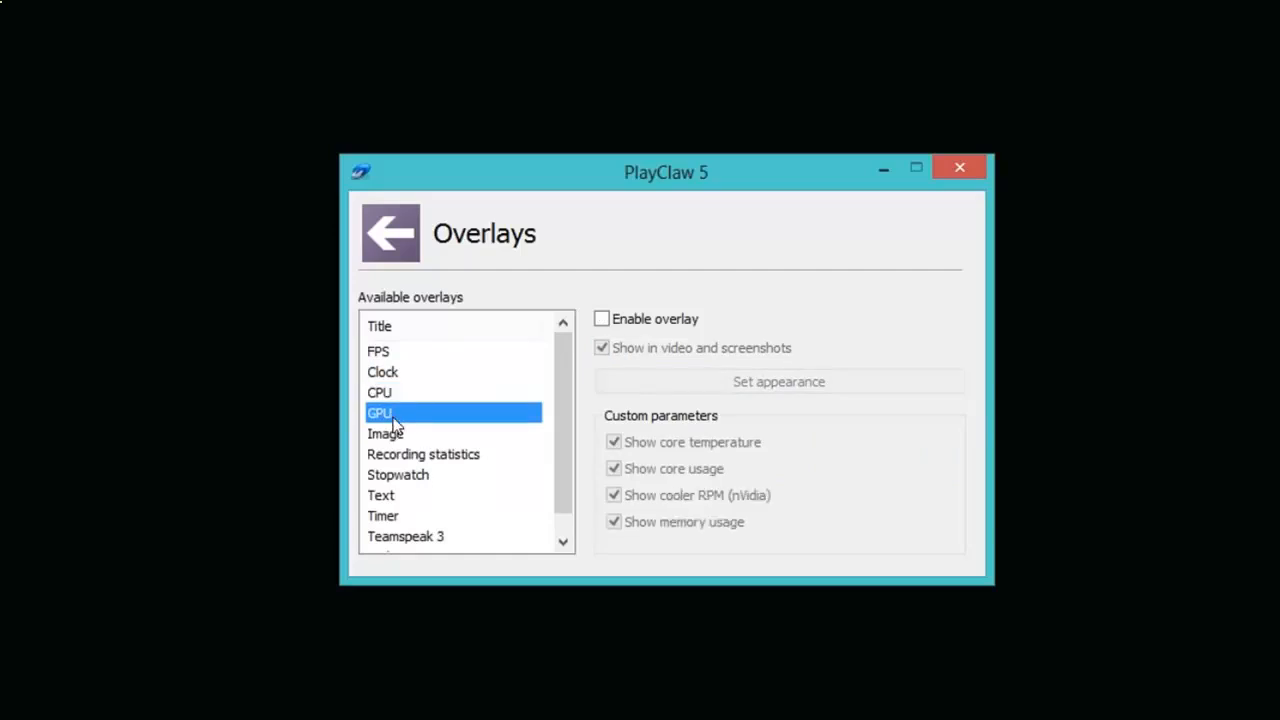
left_click(413, 433)
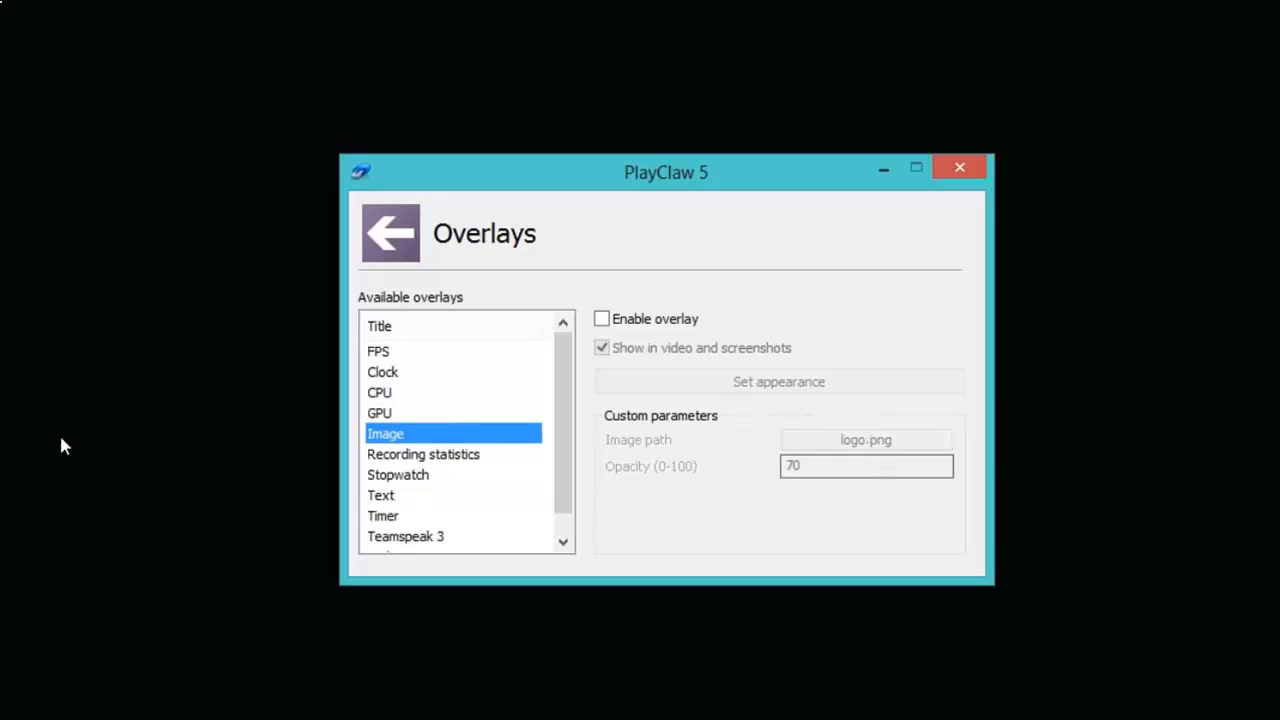
left_click(447, 458)
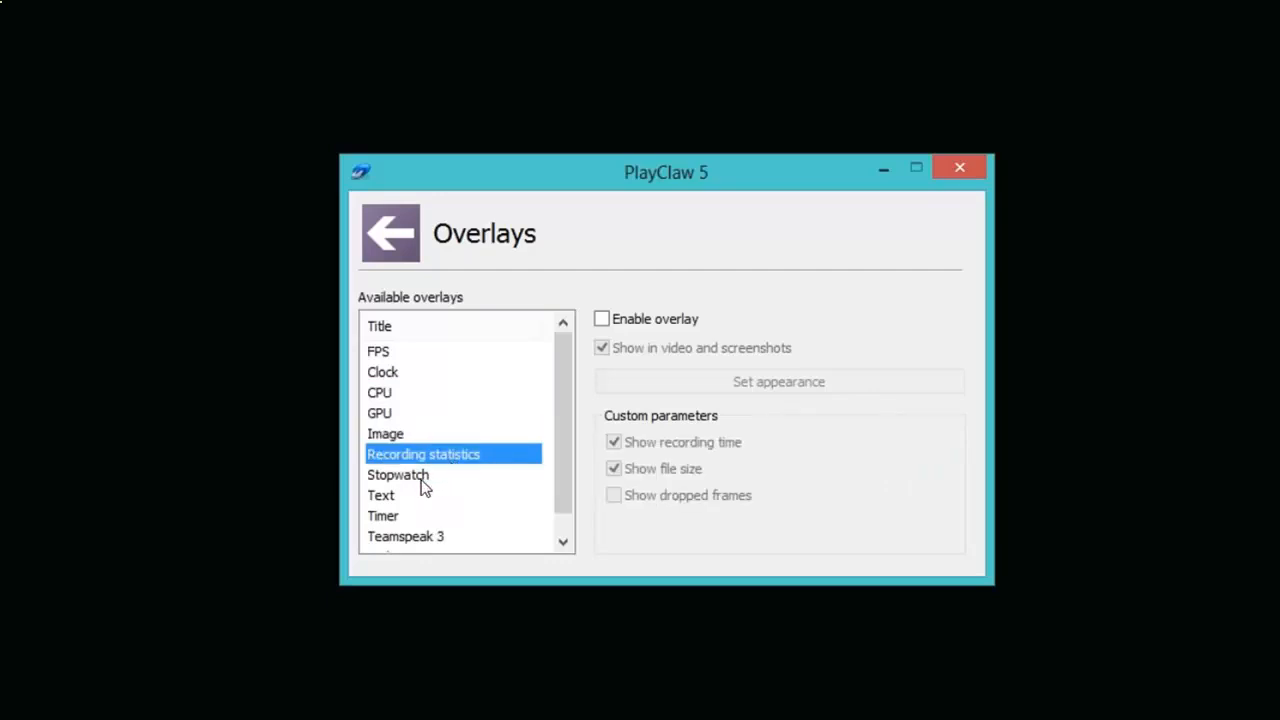
left_click(425, 477)
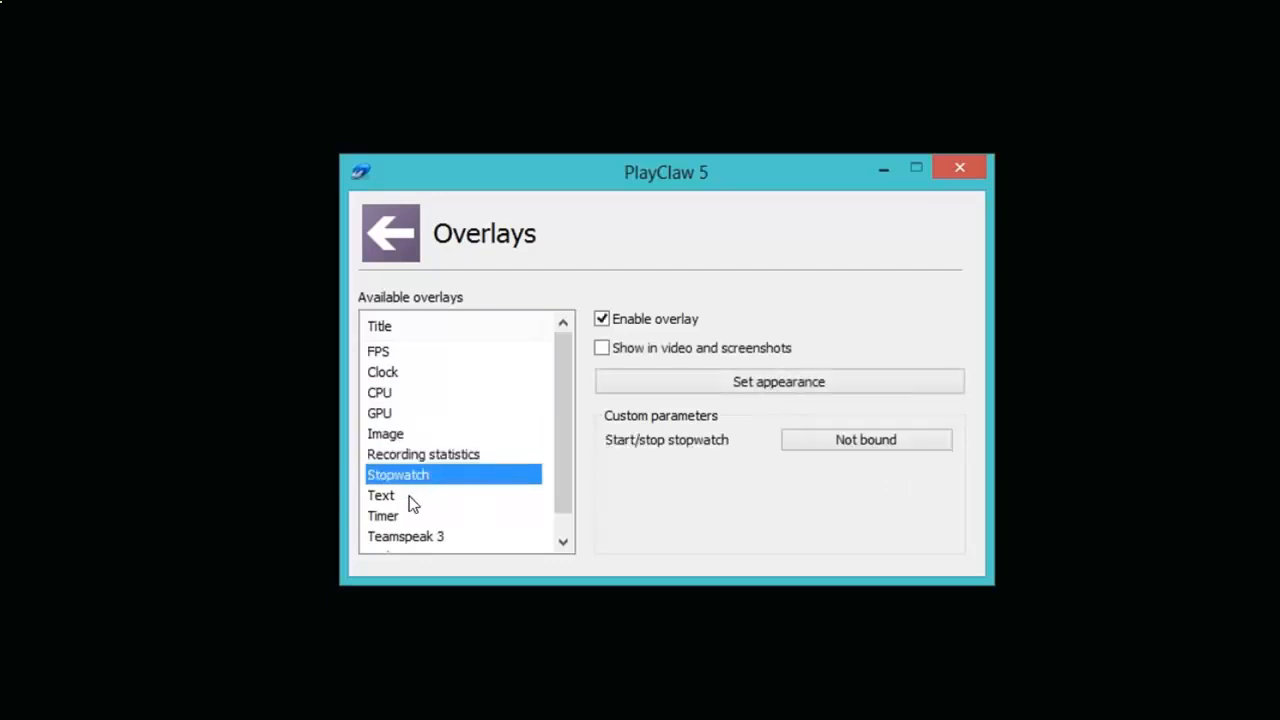
left_click(398, 497)
left_click(405, 518)
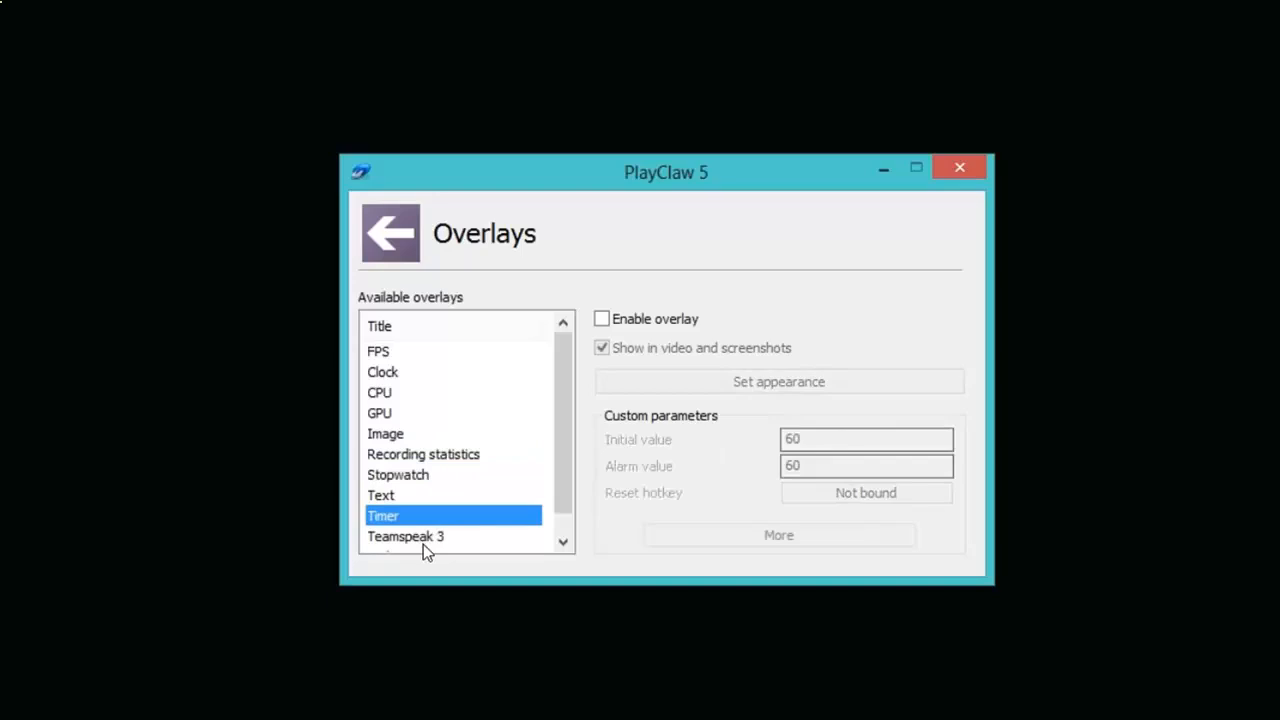
left_click(423, 540)
left_click(417, 532)
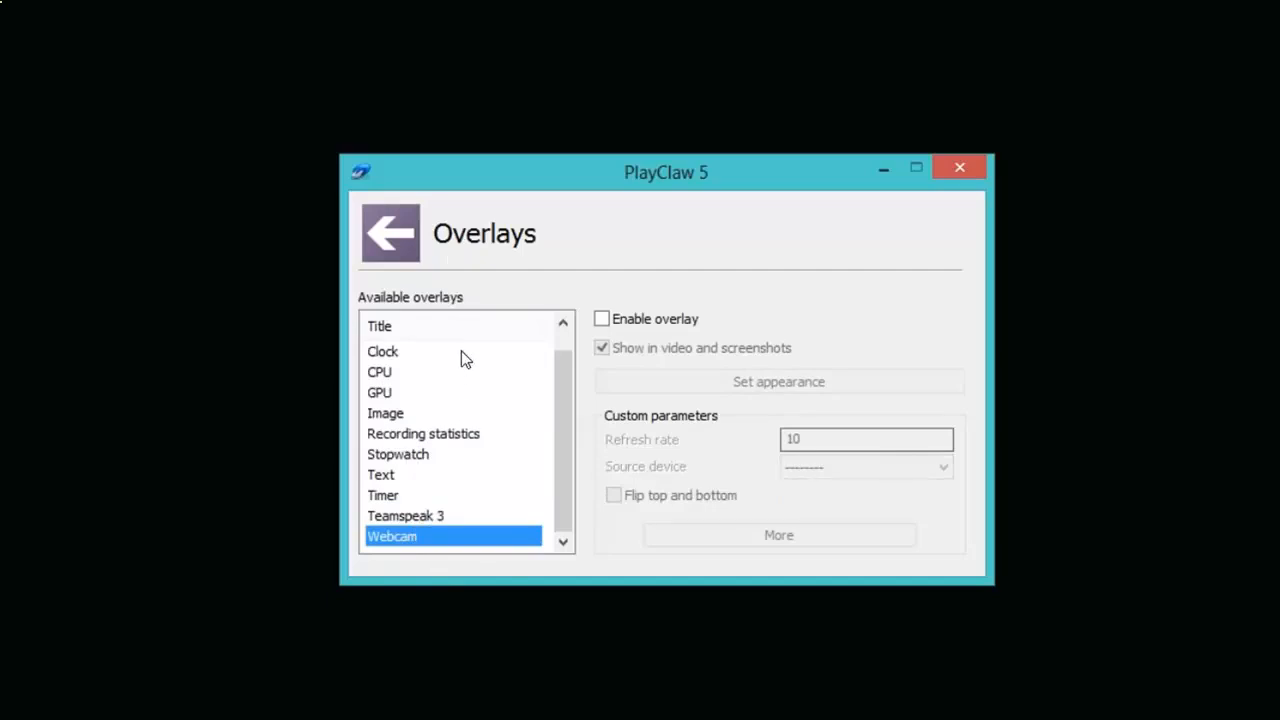
left_click(411, 232)
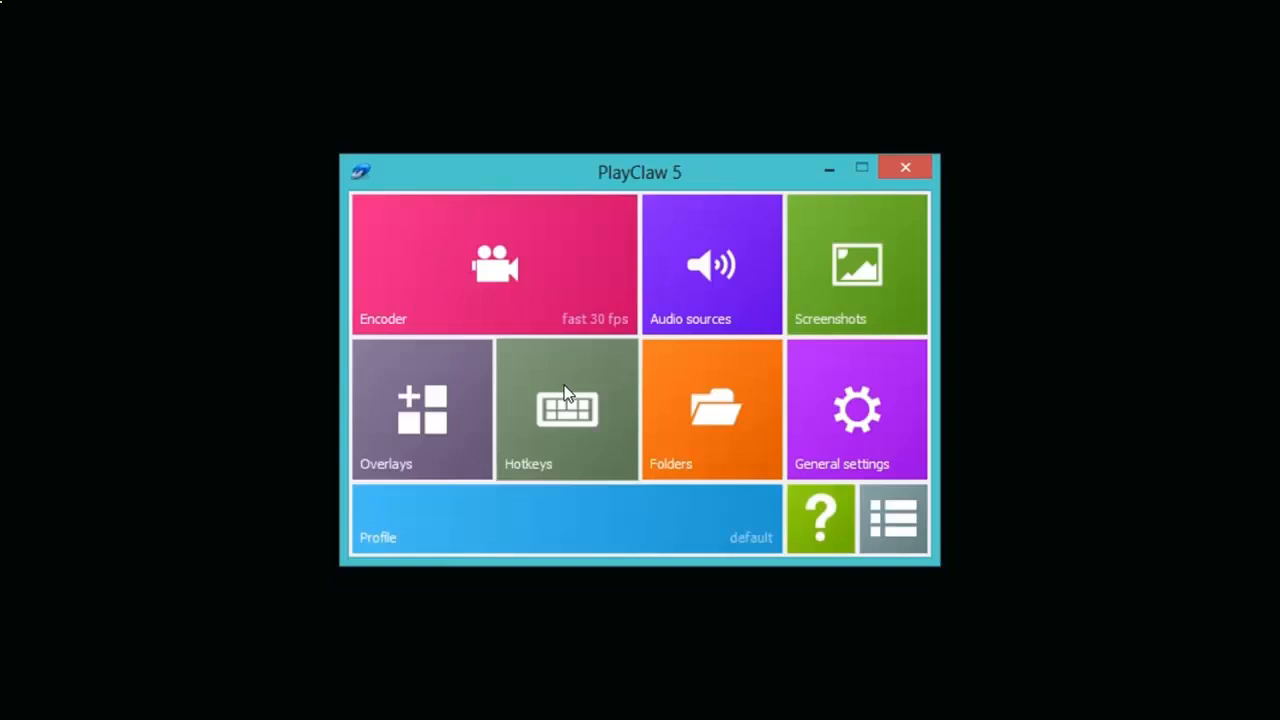
Review the hotkey assignments and the save folders for screenshots and videos.
left_click(558, 408)
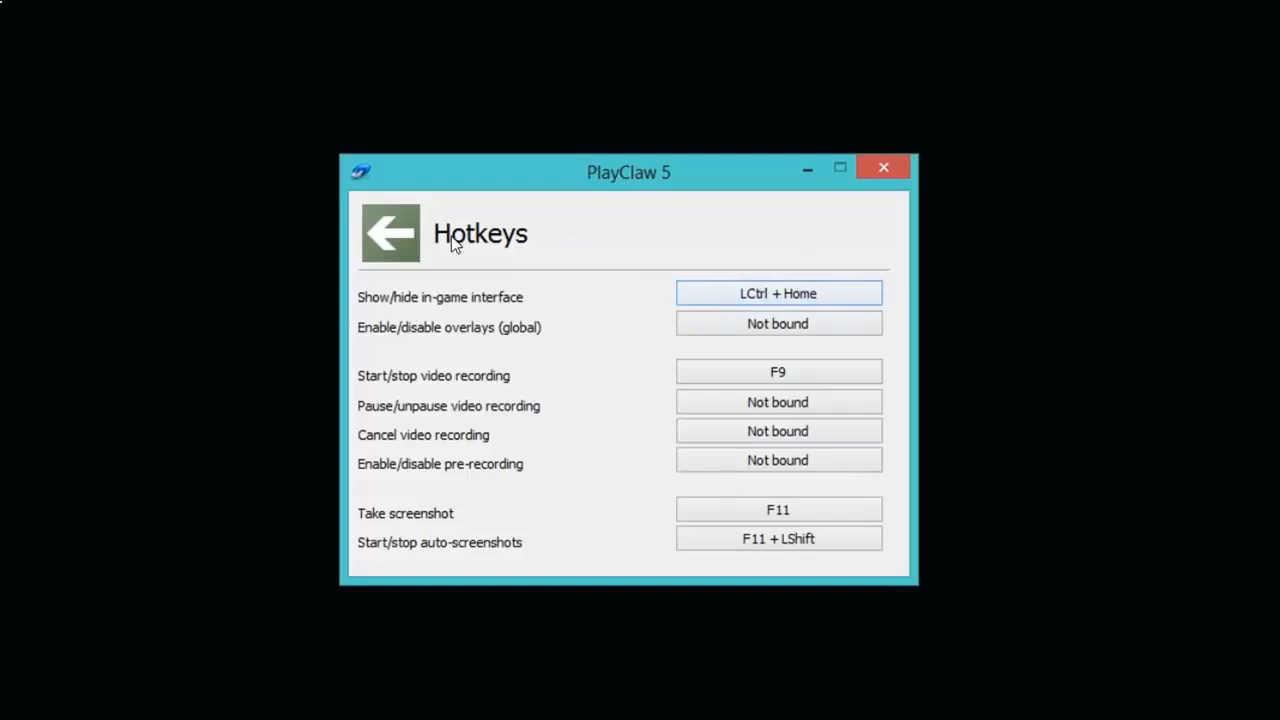
left_click(395, 232)
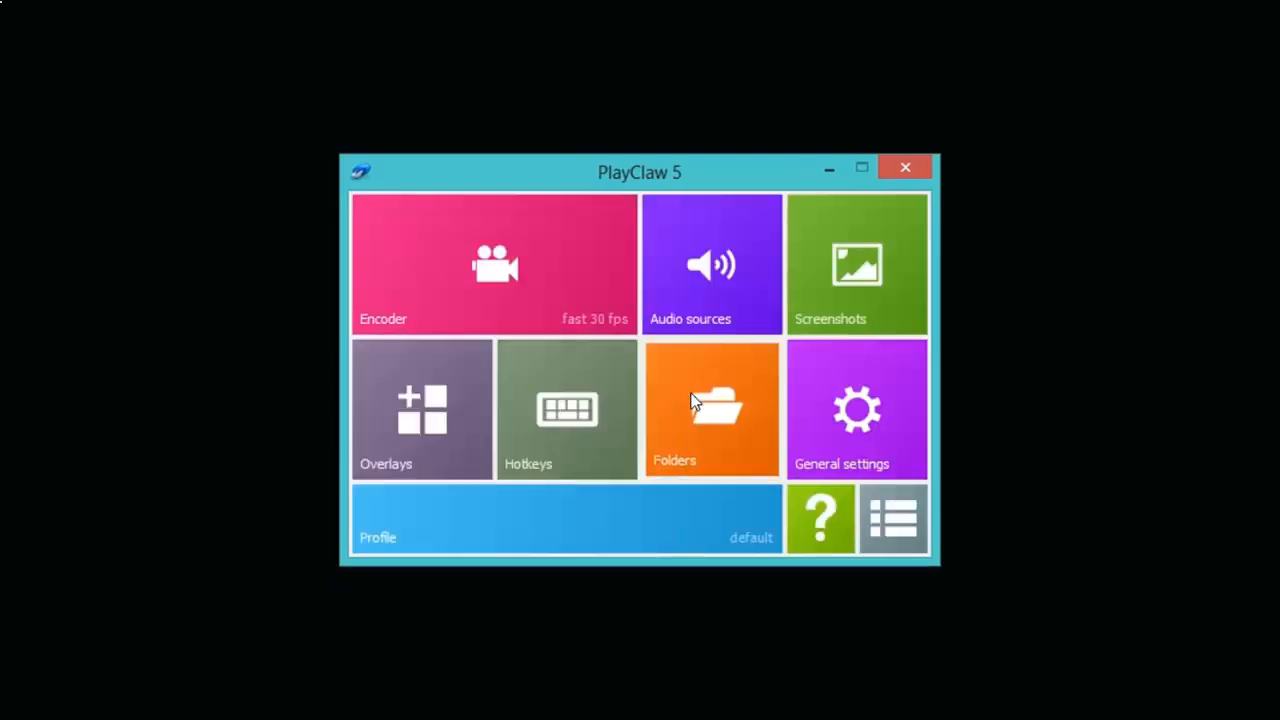
left_click(700, 400)
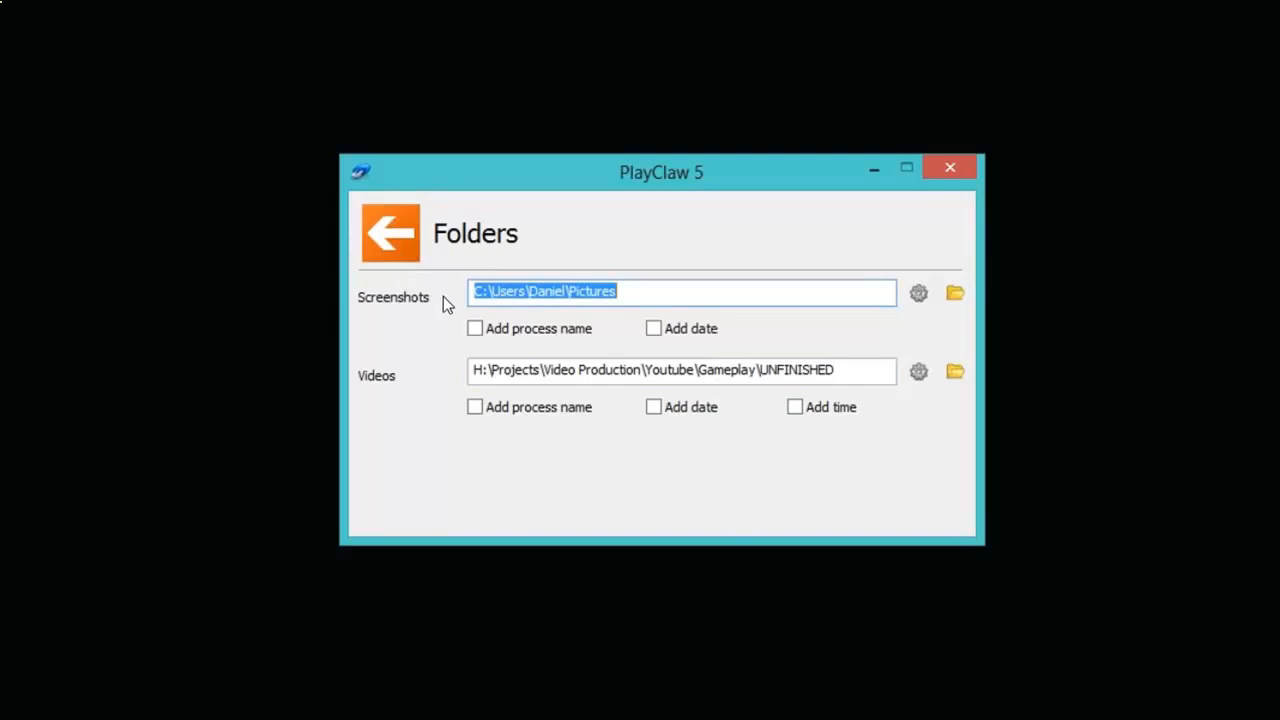
left_click(411, 236)
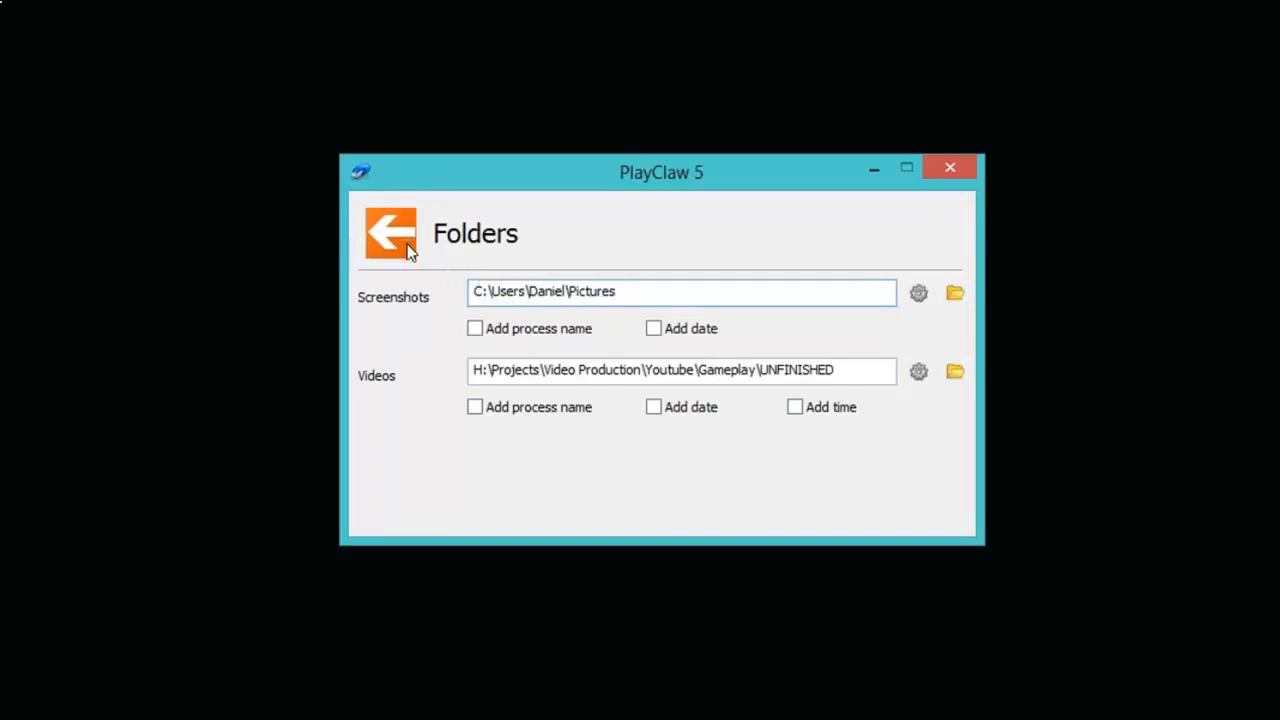
Turn on Desktop mode in the General settings, try to start a desktop recording, and dismiss the resulting message.
left_click(864, 443)
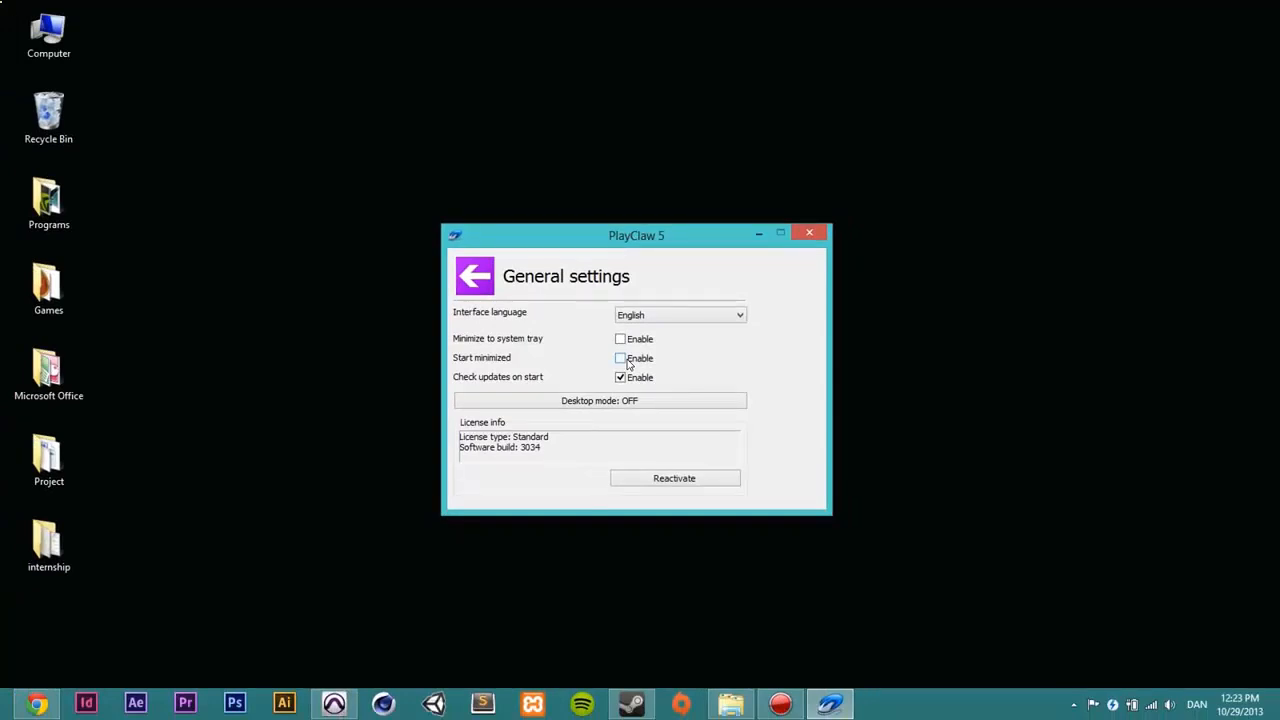
left_click(604, 408)
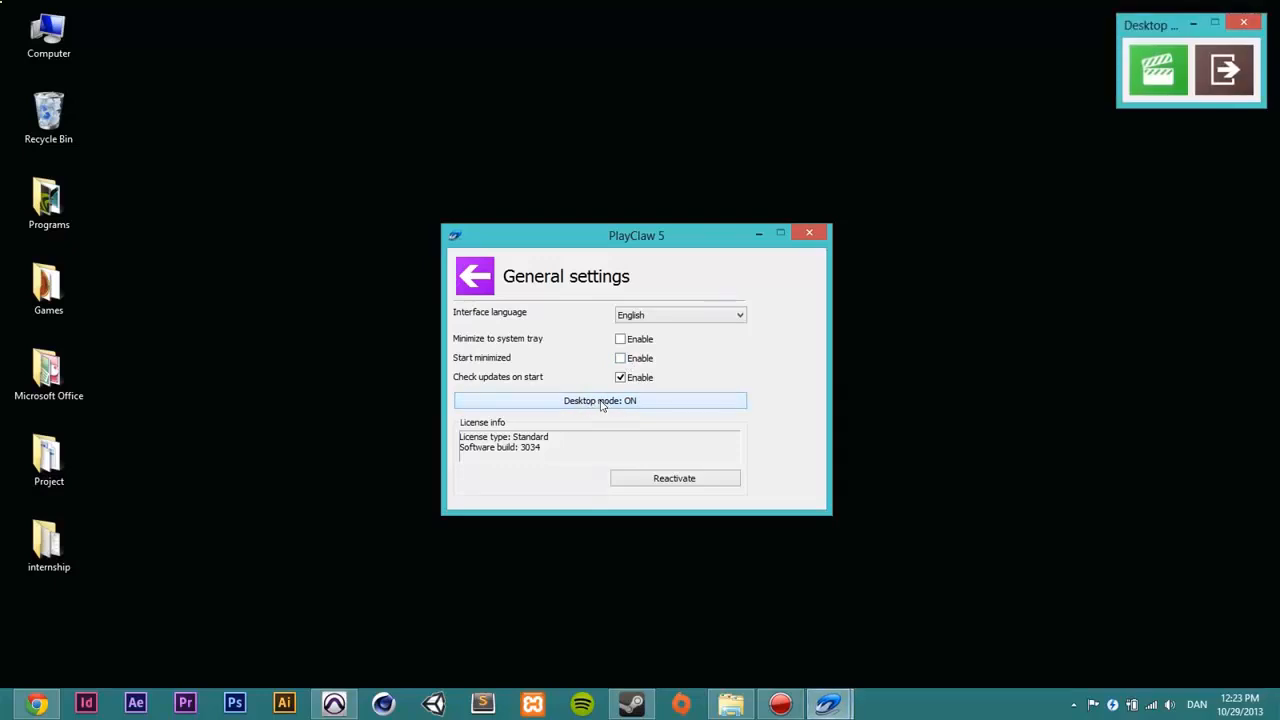
left_click(1158, 72)
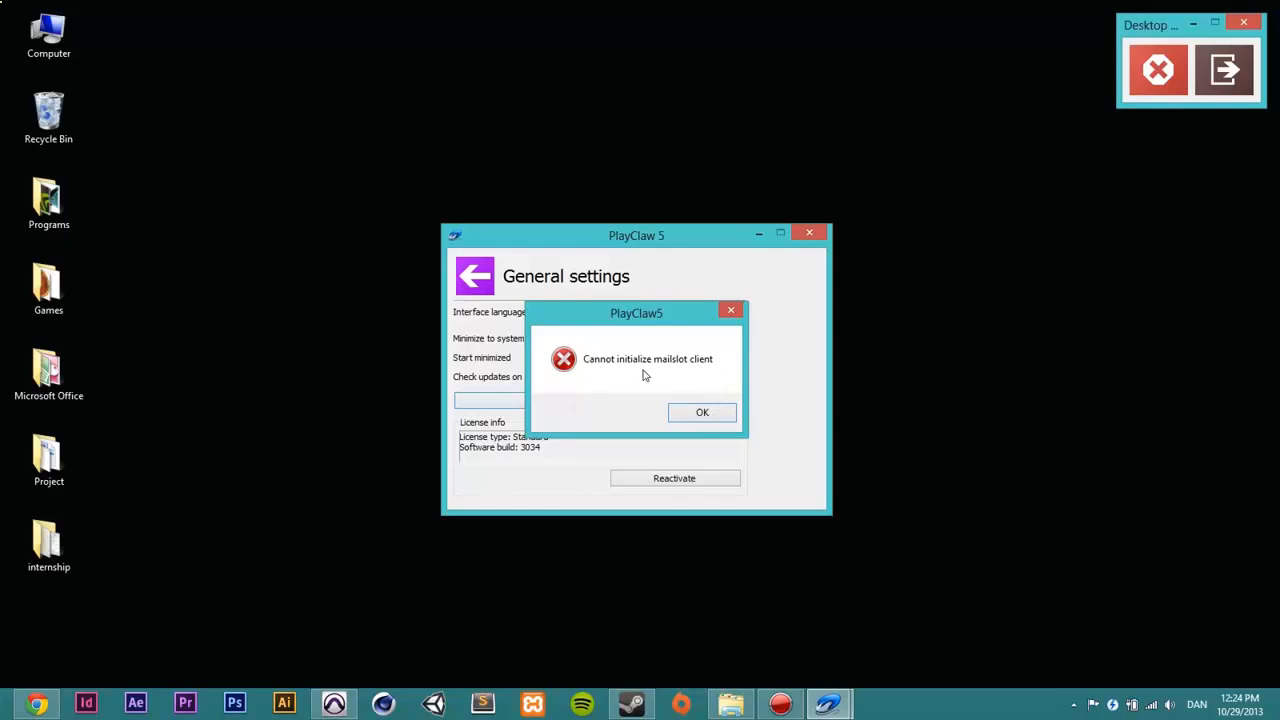
left_click(714, 416)
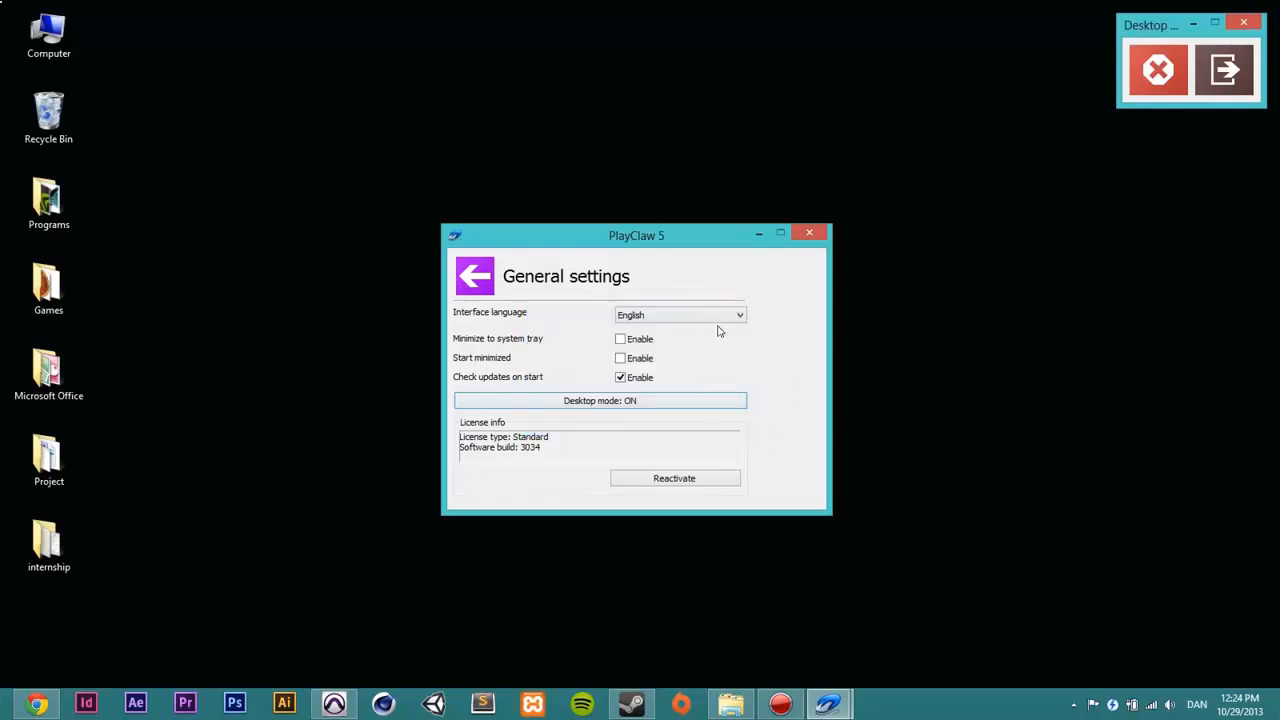
Stop the desktop recording, leave the General settings, and exit Desktop mode.
left_click(1158, 72)
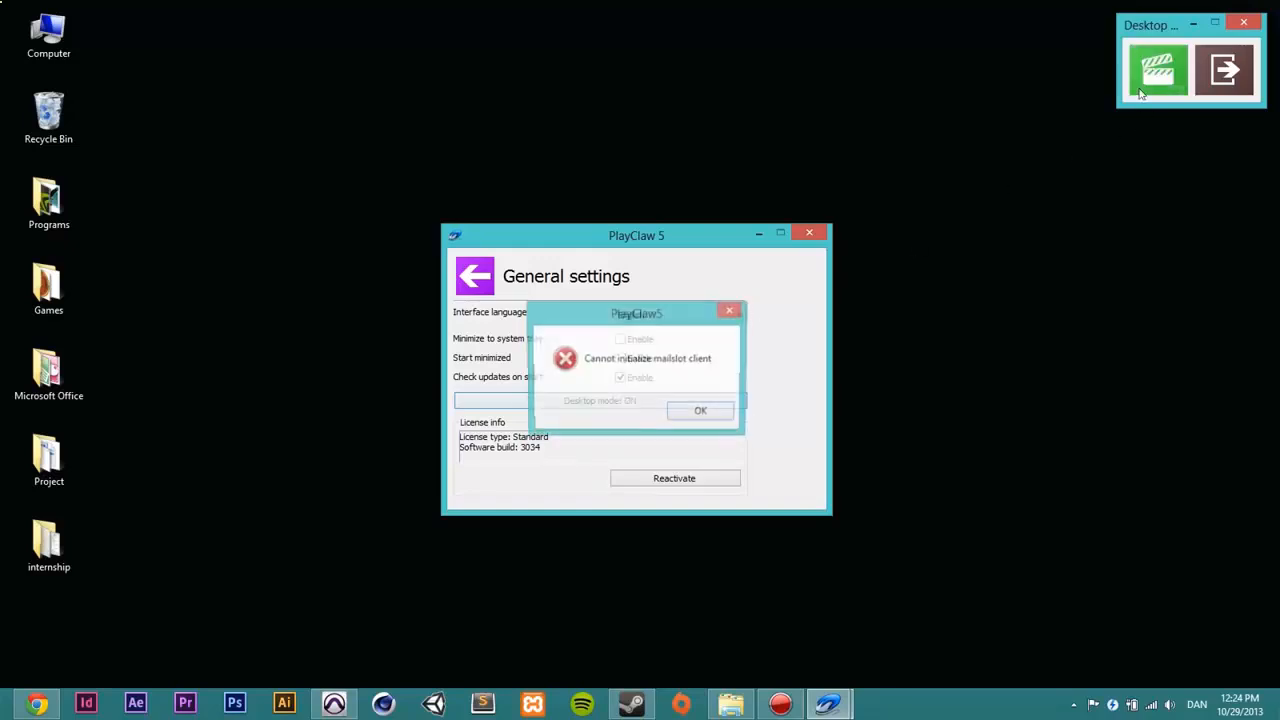
left_click(720, 414)
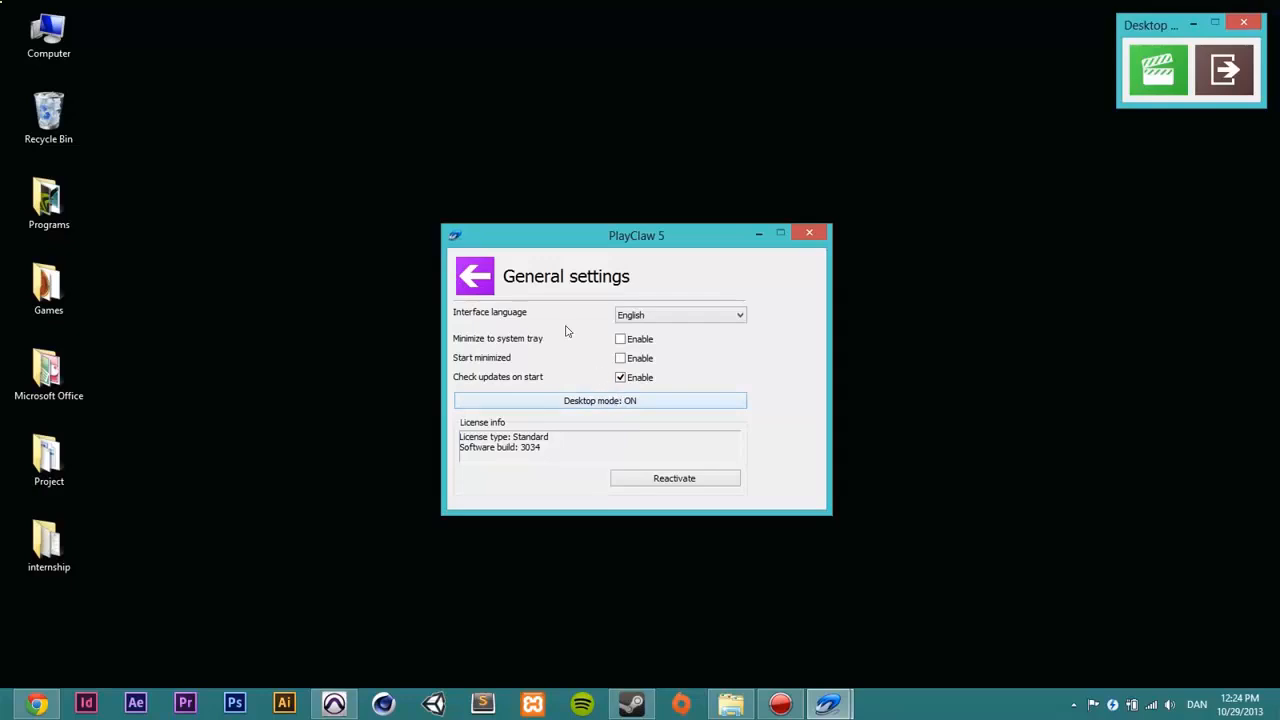
left_click(471, 280)
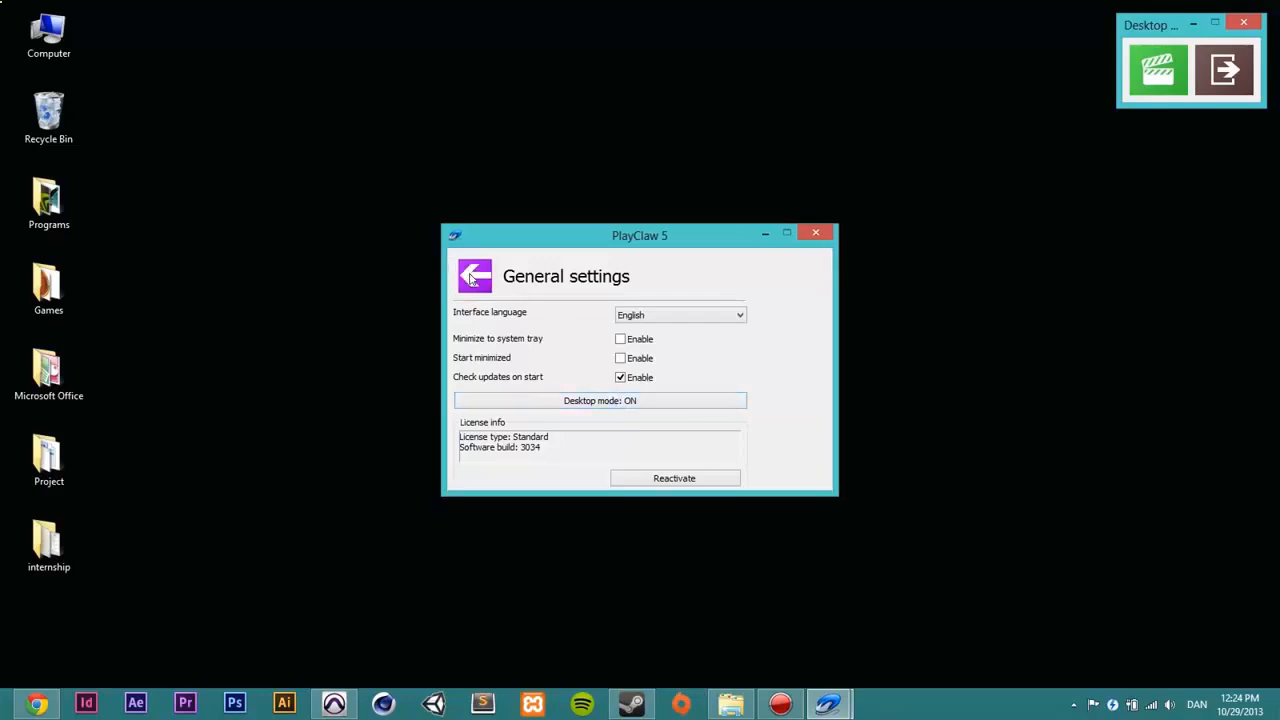
left_click(1248, 72)
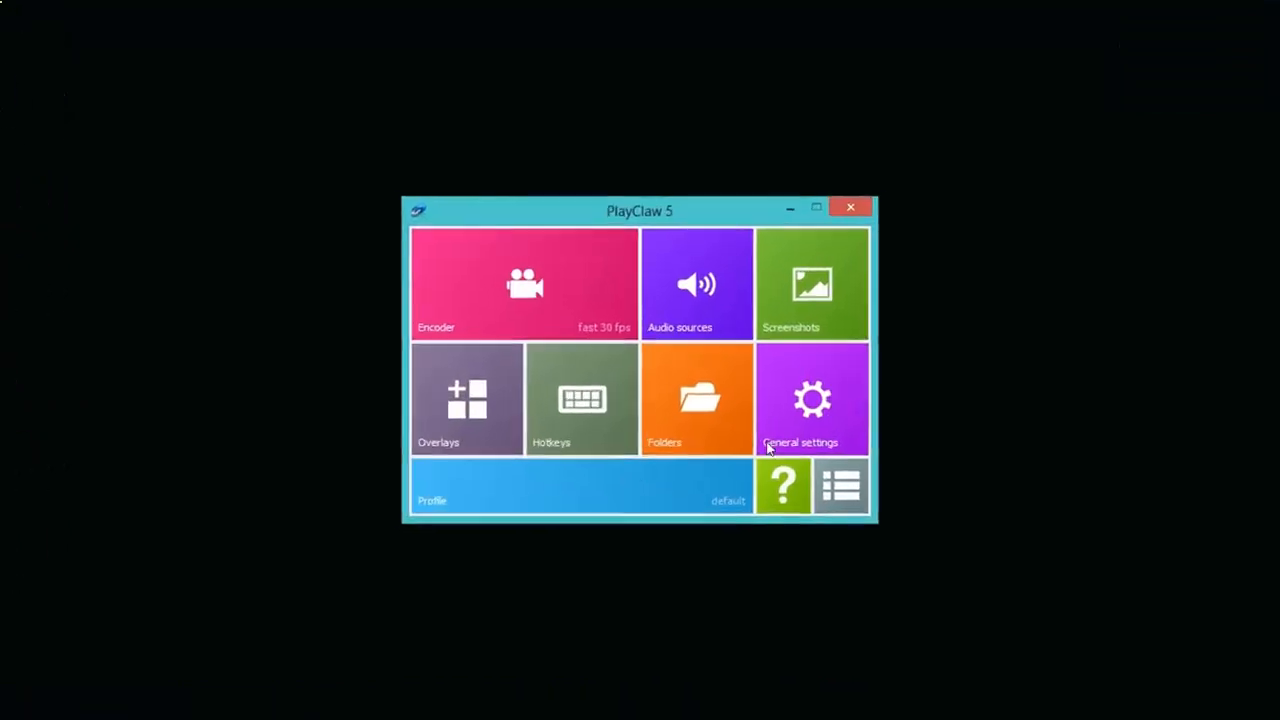
Examine the blacklist of detected processes and its add and remove options, and return to the main screen.
left_click(845, 490)
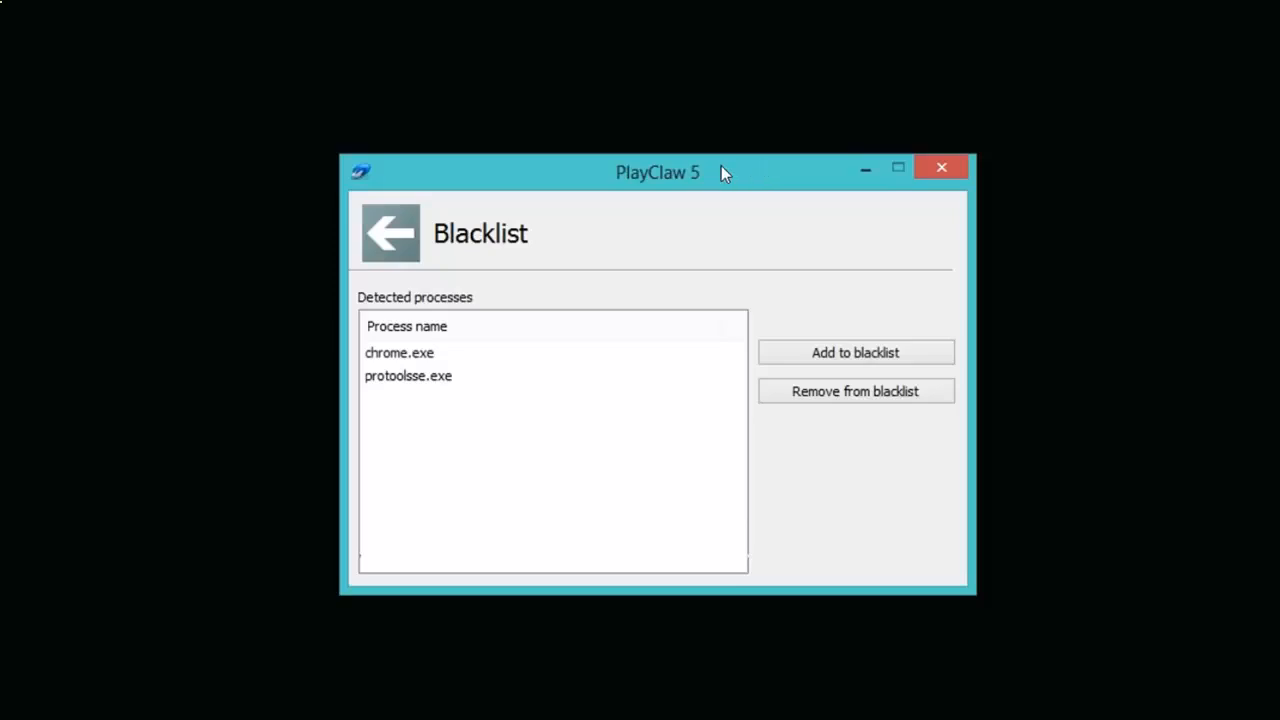
left_click(400, 232)
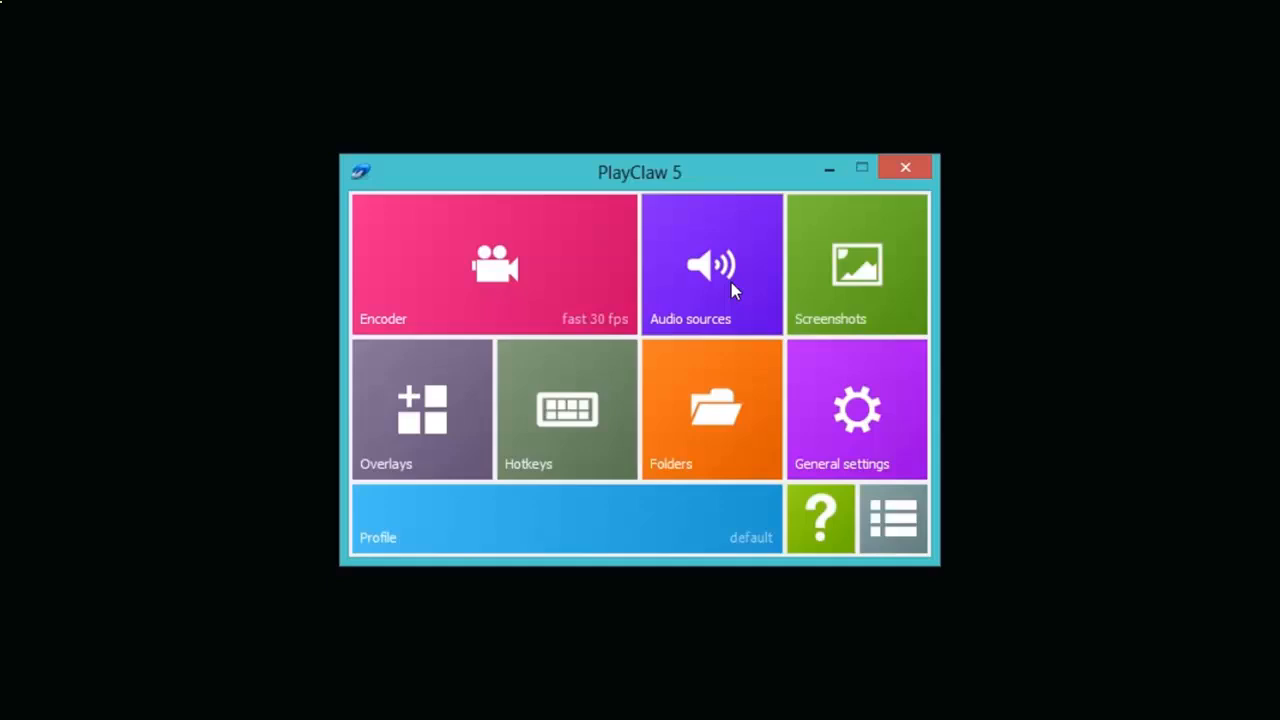
Review the Encoder's video compression choices, keep Fast selected, and return to the main screen.
left_click(537, 247)
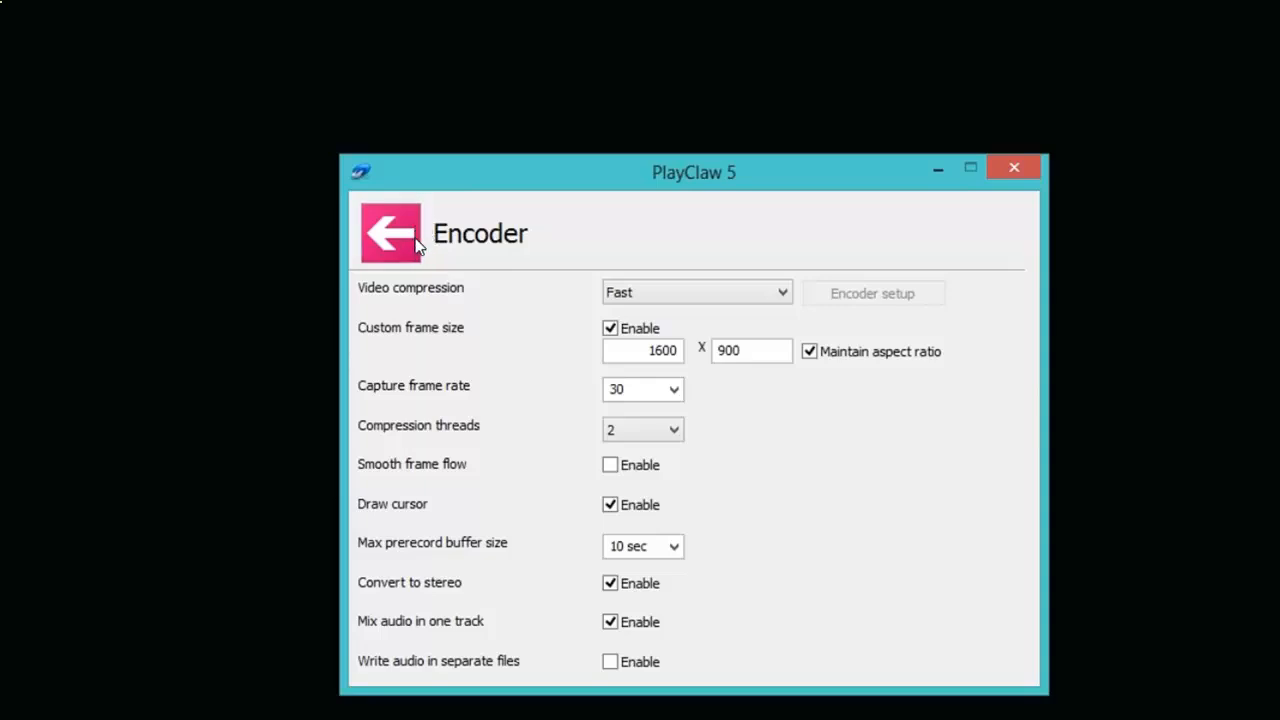
left_click(705, 300)
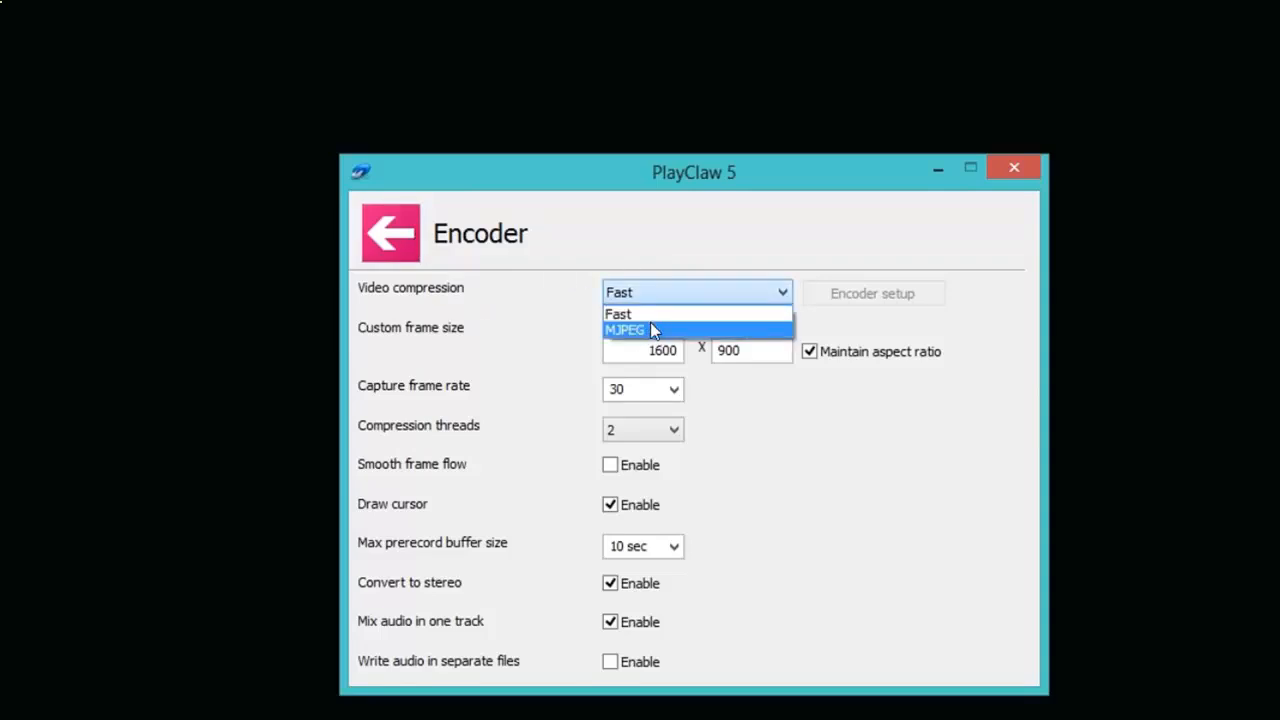
left_click(695, 298)
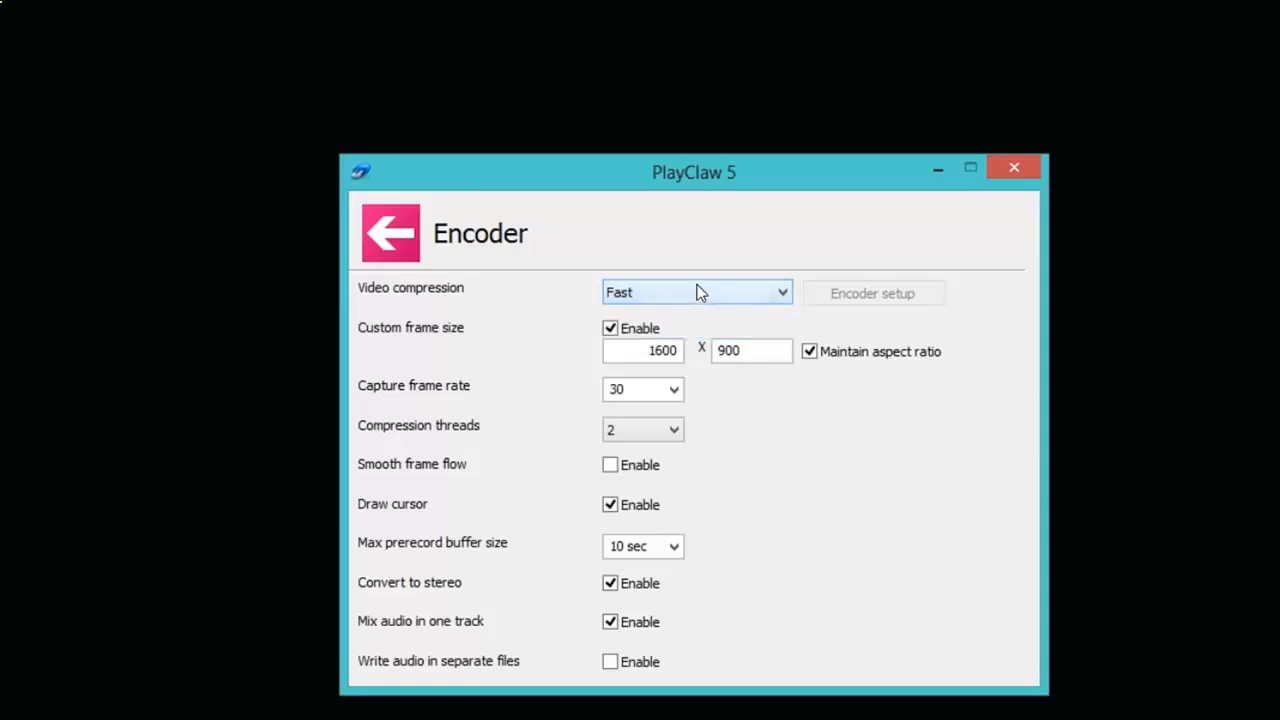
left_click(390, 236)
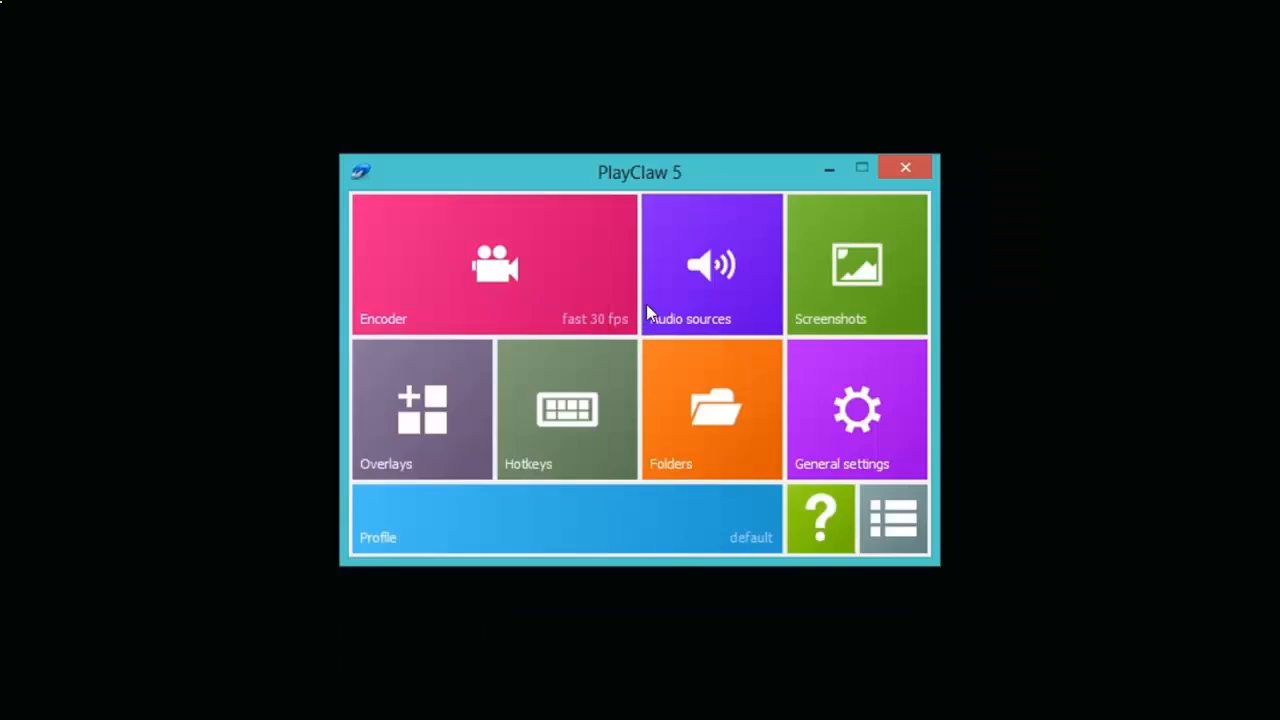